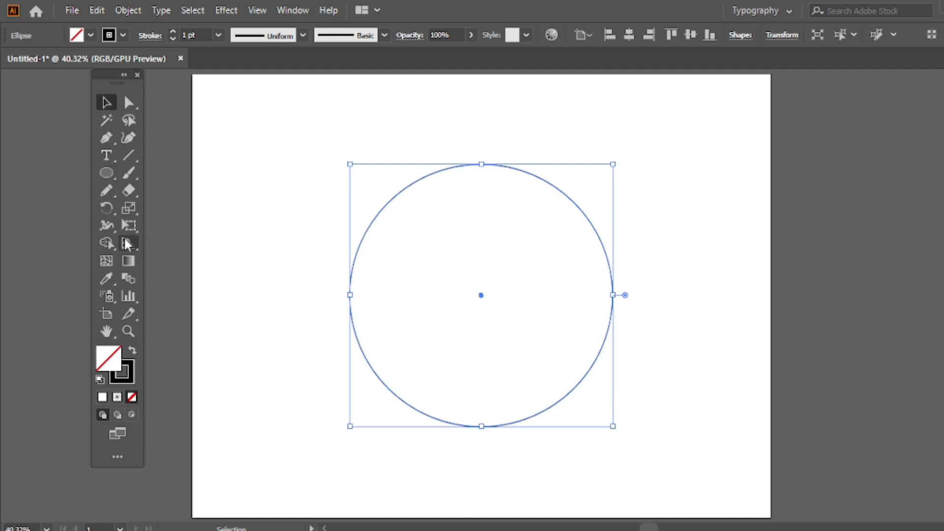
Step: Make a concentric copy of the circle scaled uniformly to 50%, and repeat the transformation to add a third, smaller circle
click(128, 205)
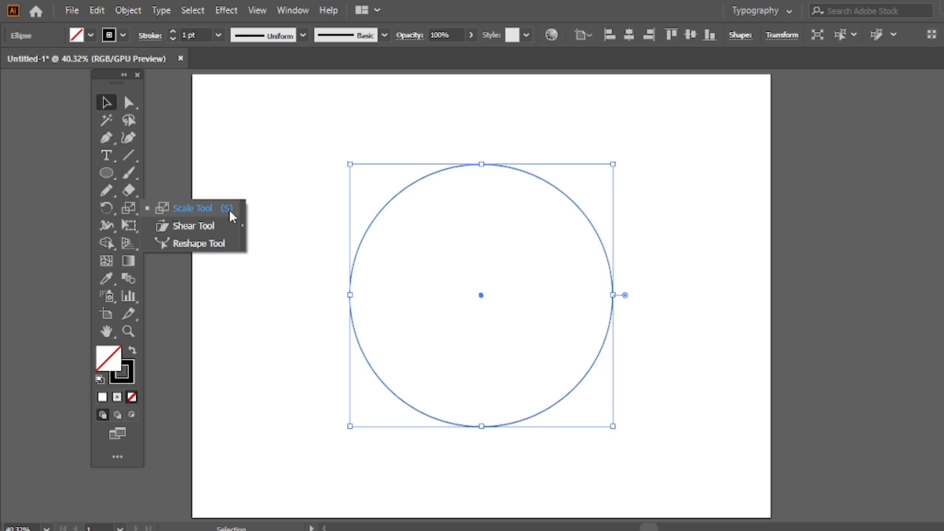
click(128, 212)
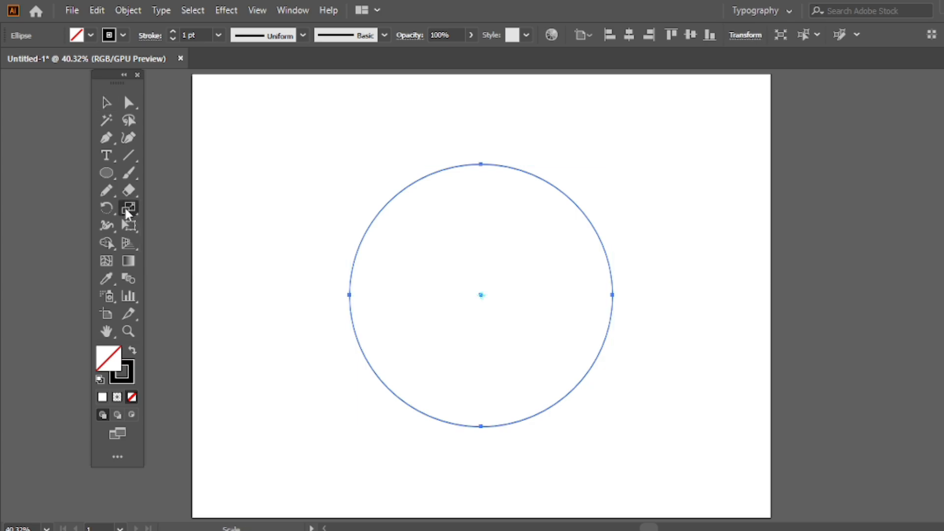
double_click(127, 210)
drag(501, 123, 289, 110)
key(BackSpace)
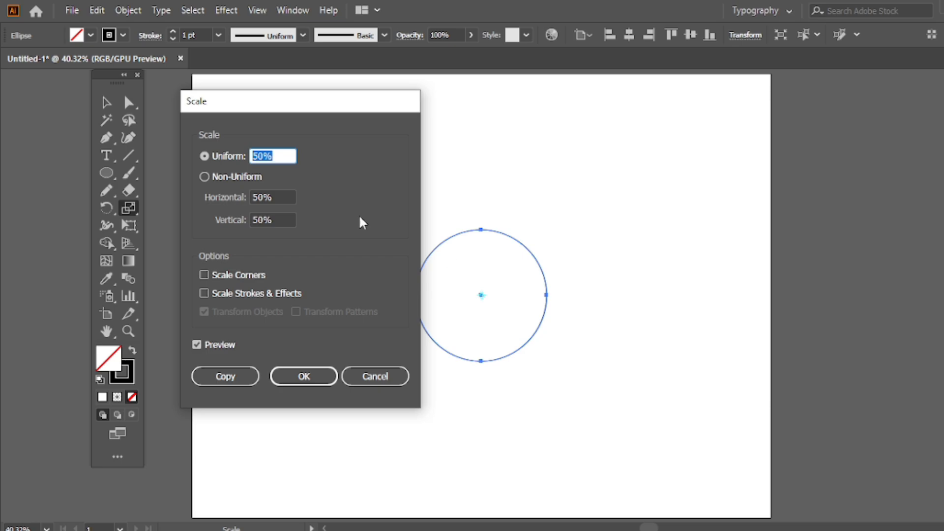
text(50)
double_click(257, 157)
click(198, 345)
click(198, 345)
click(197, 345)
click(198, 344)
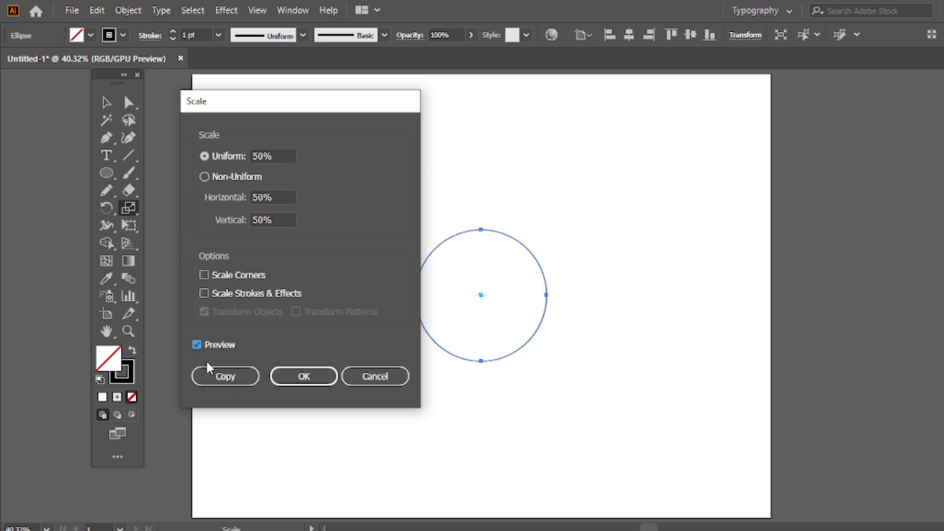
click(225, 376)
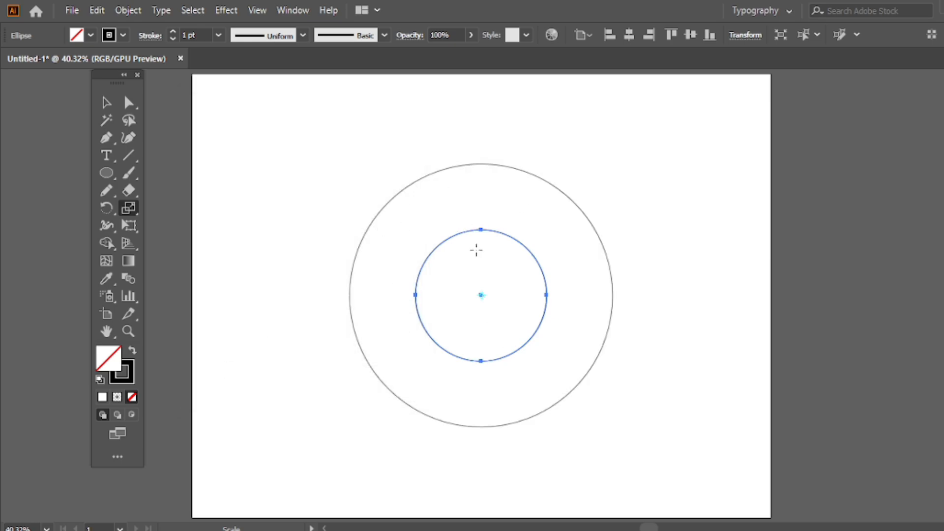
key(v)
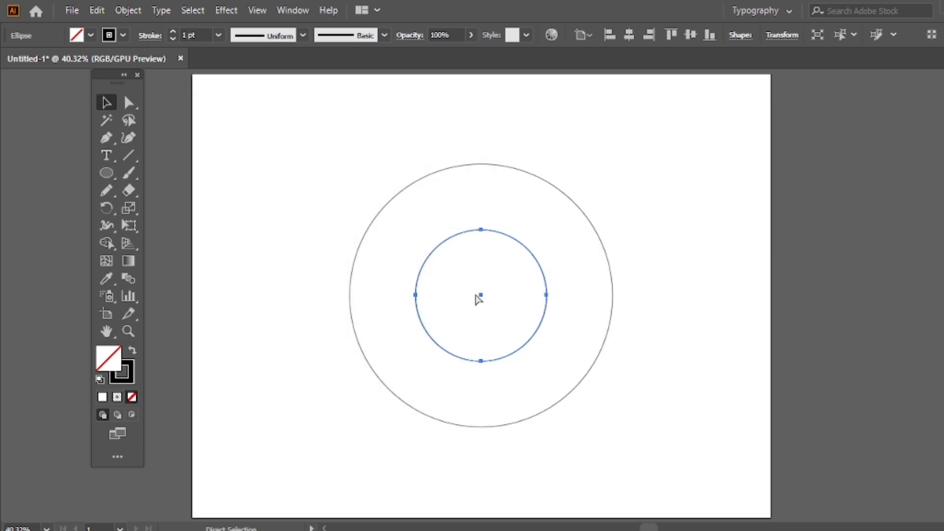
key(ctrl+d)
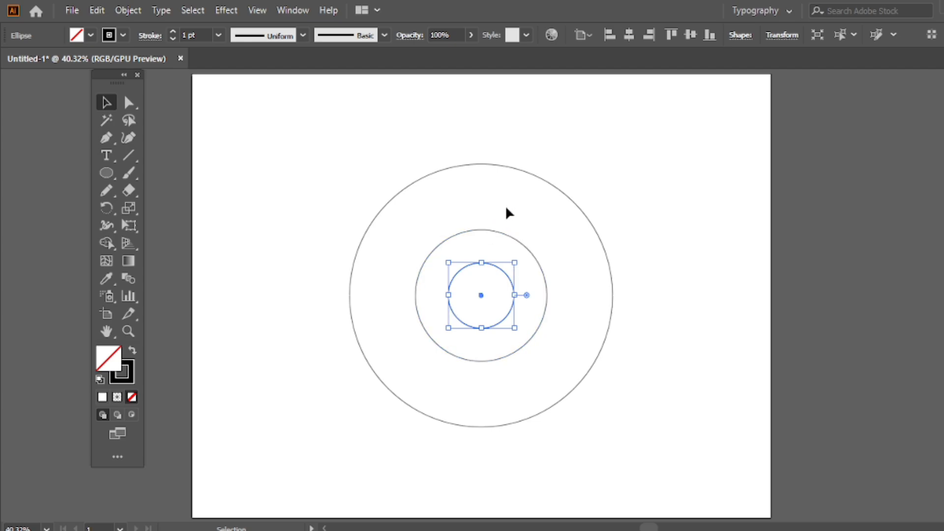
Step: Move the two inner circles straight down together until the medium circle touches the bottom of the large circle
key(ctrl+a)
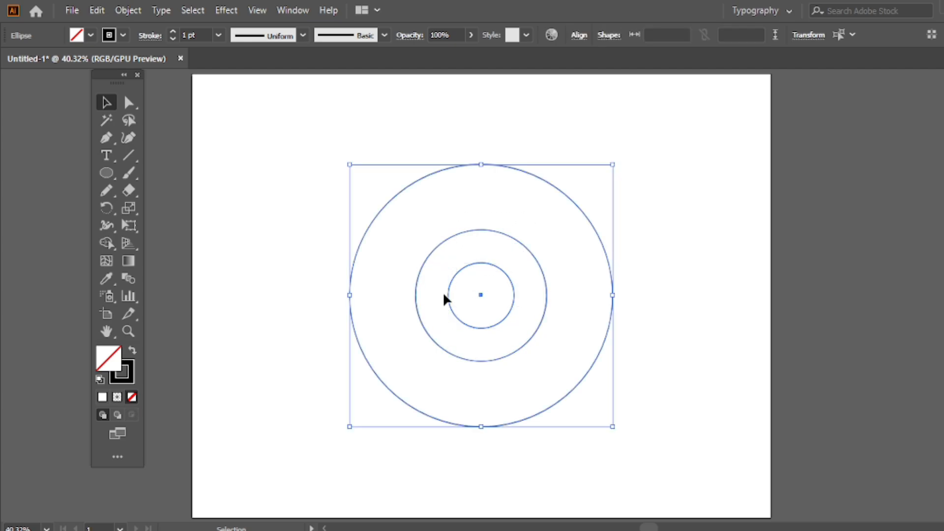
click(562, 223)
click(523, 250)
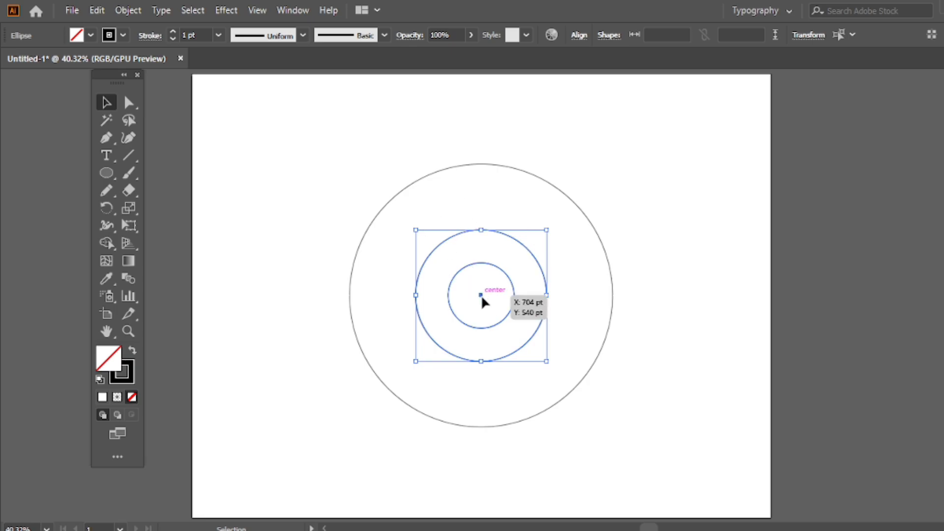
drag(481, 294, 484, 362)
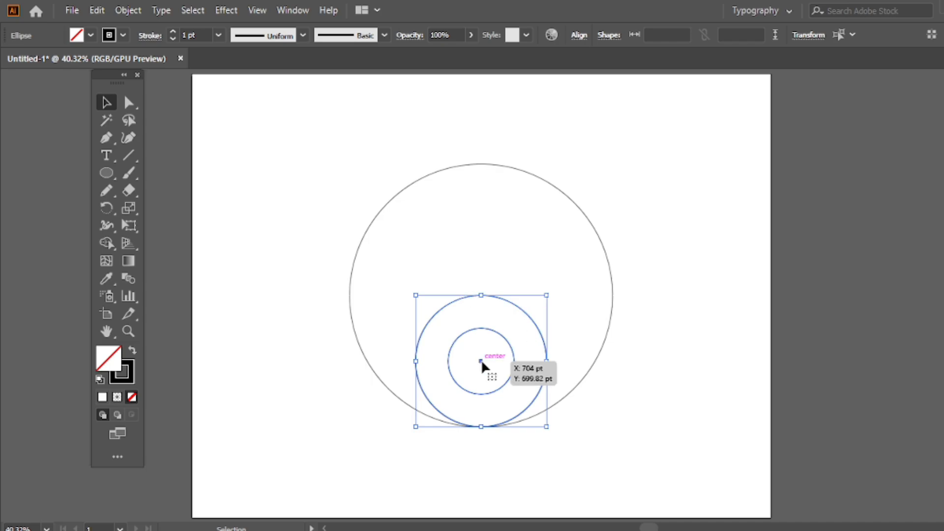
Step: Copy the two inner circles, paste them in front, and move the pasted pair straight up to touch the large circle's top
click(97, 10)
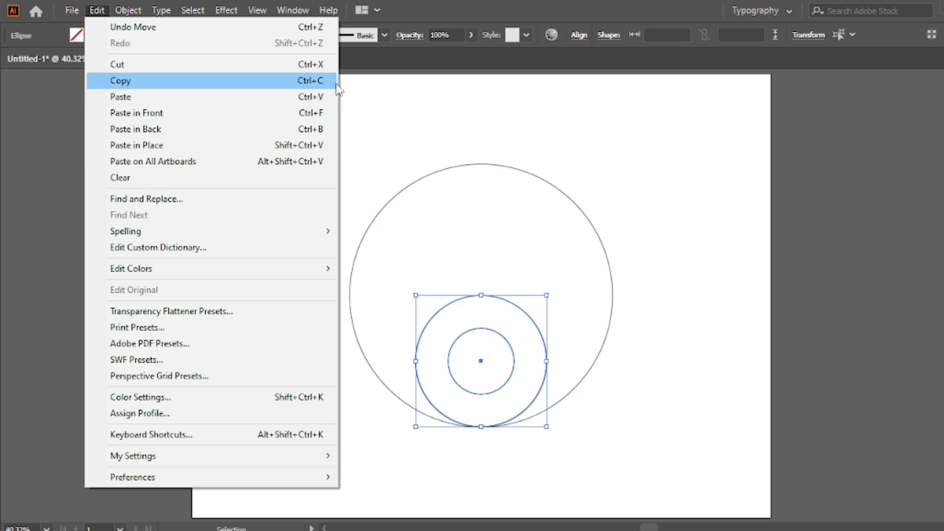
click(308, 84)
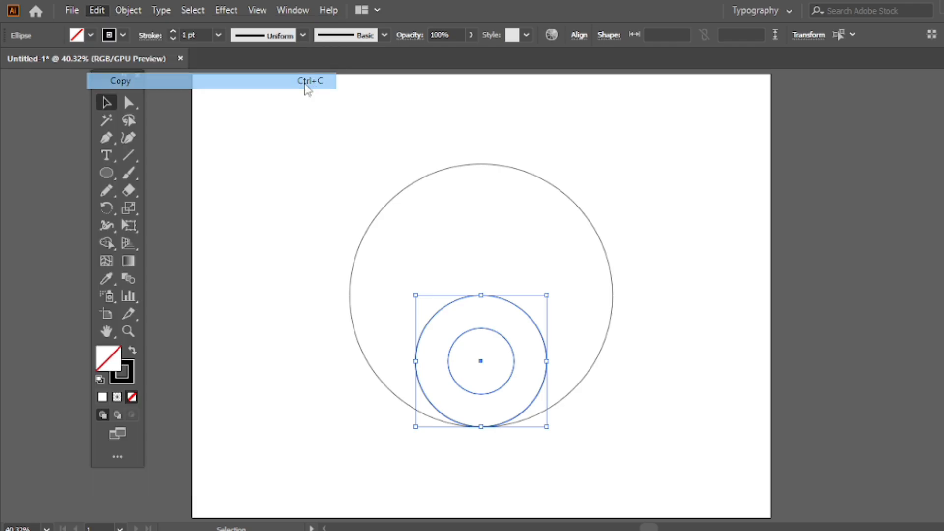
click(101, 9)
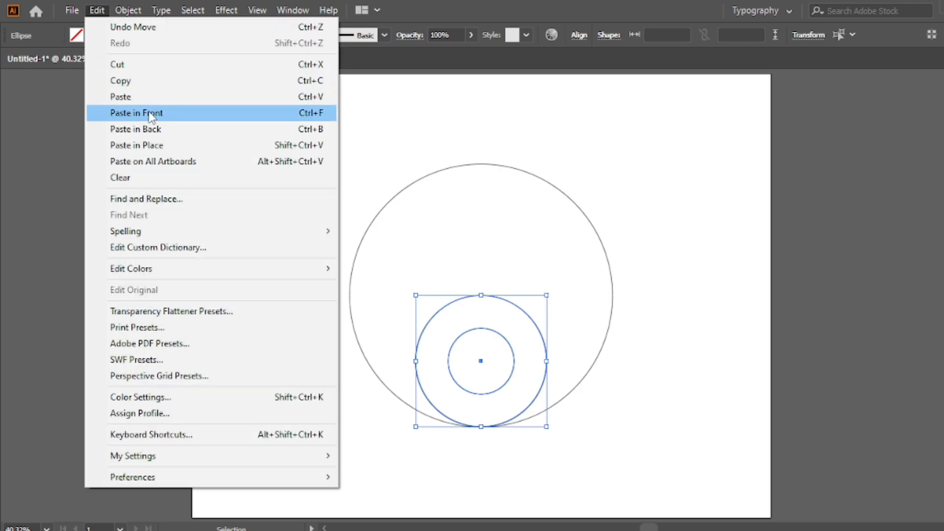
click(315, 113)
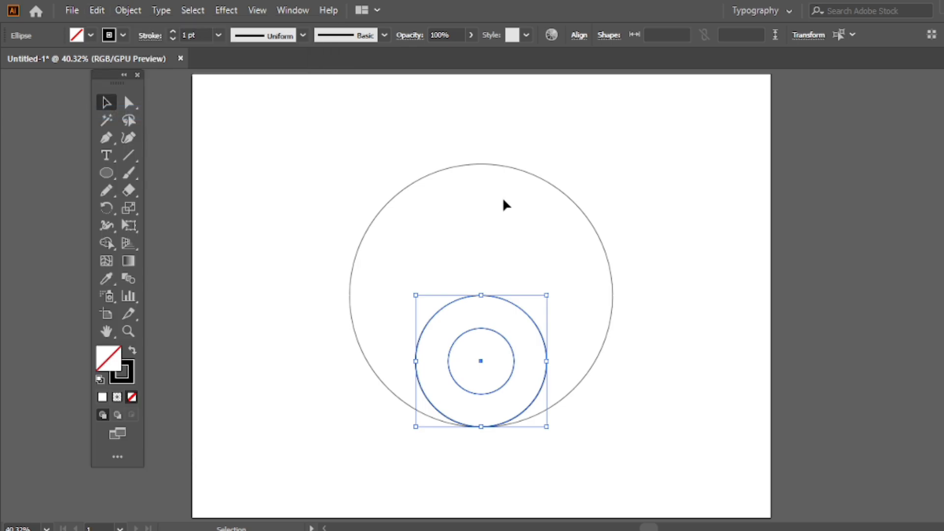
drag(478, 361, 491, 232)
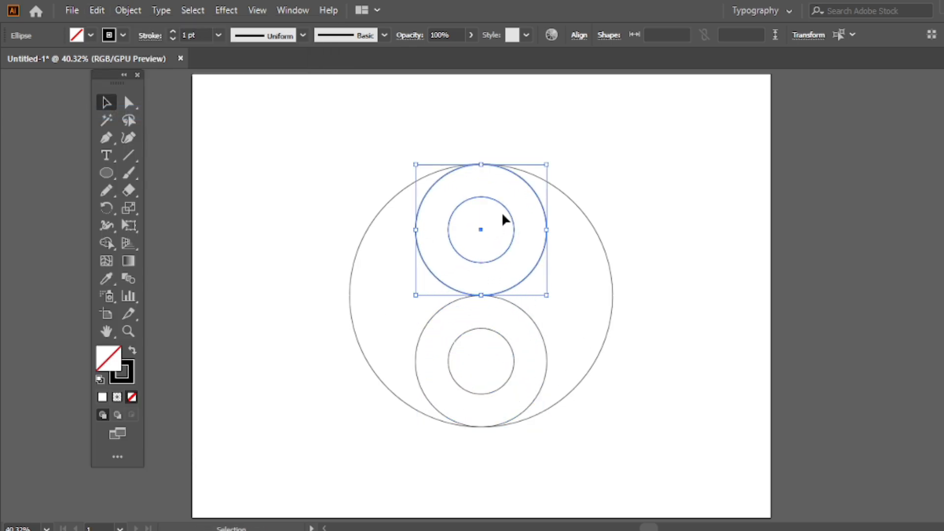
Step: Scale all five circles down proportionally about their common center until the medium circles are about 251 pt wide
click(604, 167)
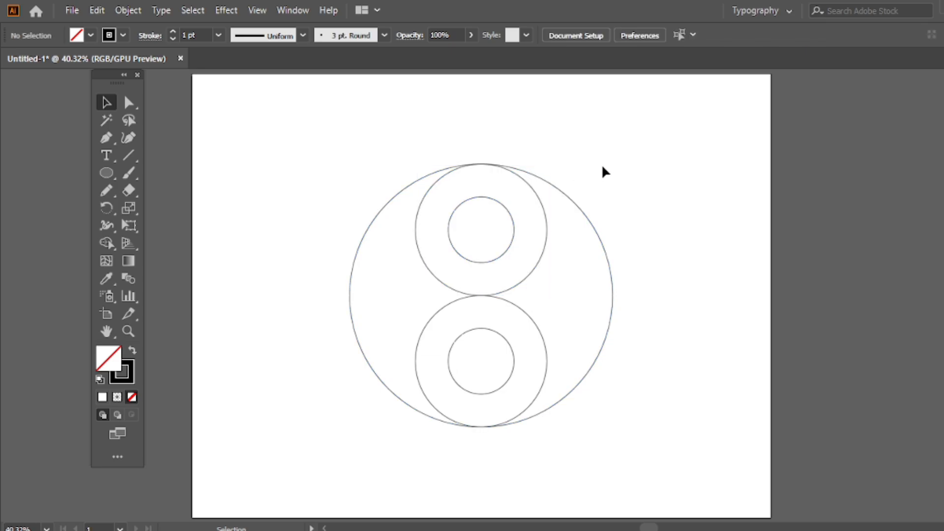
drag(618, 170, 302, 442)
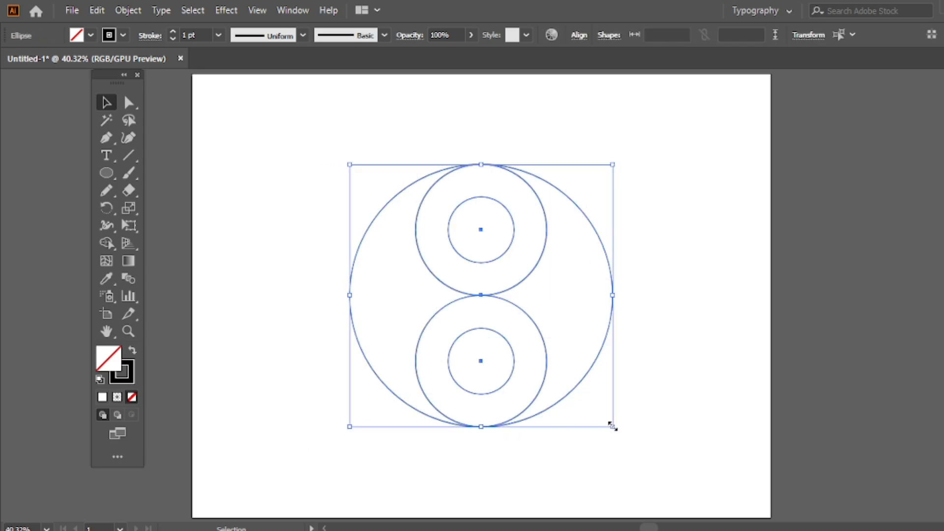
drag(613, 426, 586, 399)
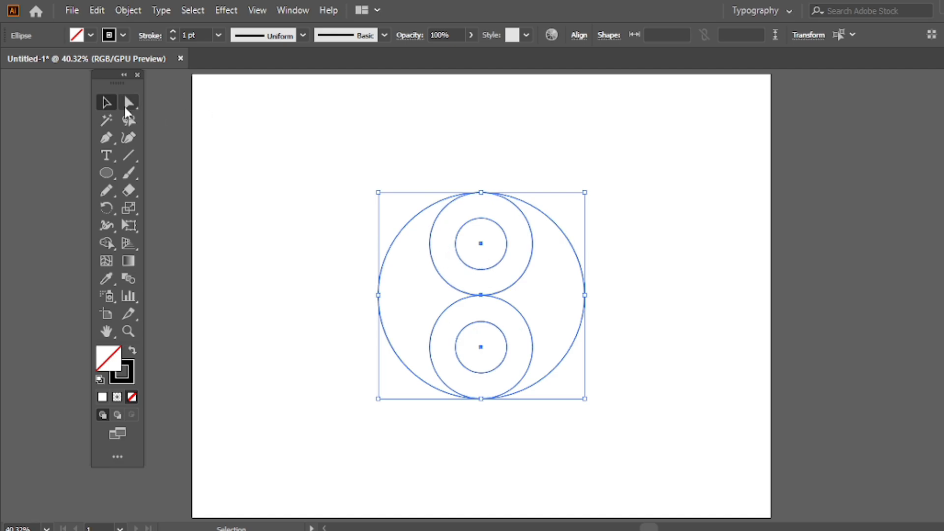
Step: Remove the right halves of the large circle and the upper medium circle by deleting their right anchor points
drag(129, 102, 213, 102)
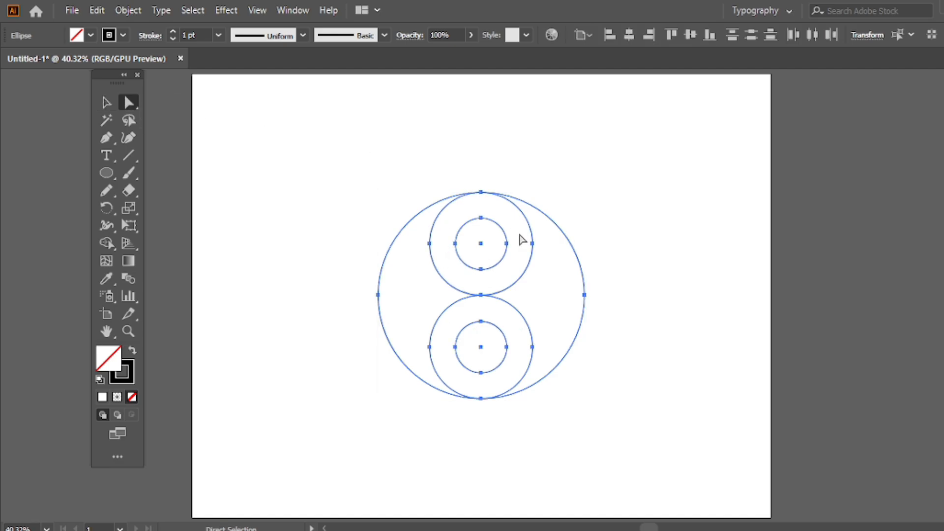
click(586, 296)
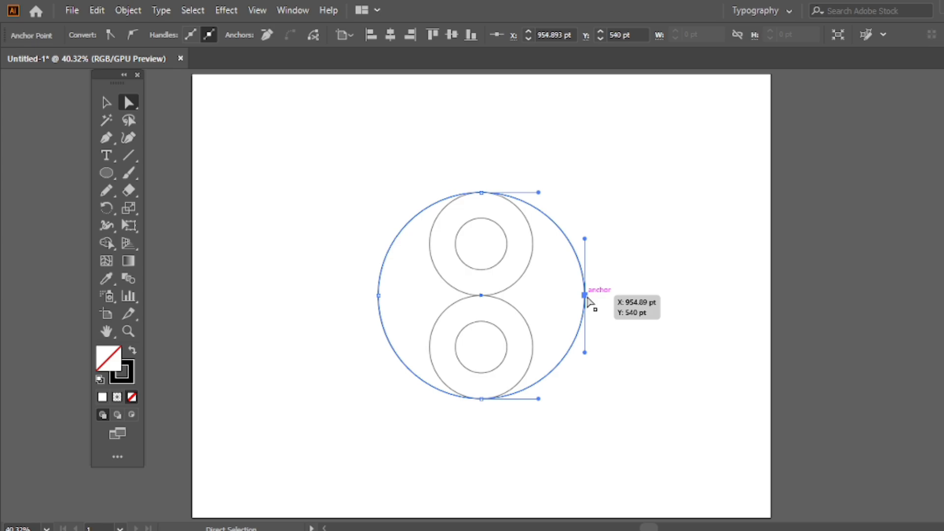
key(Delete)
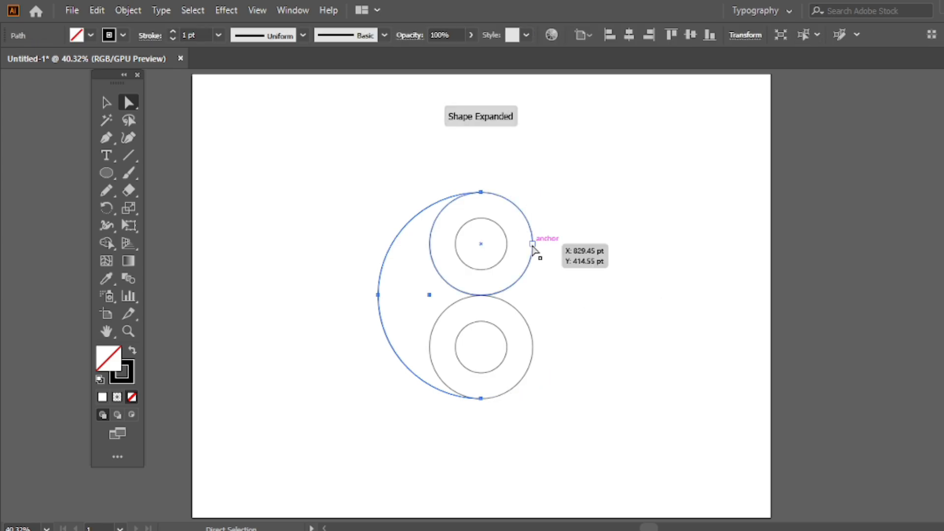
click(533, 244)
key(Delete)
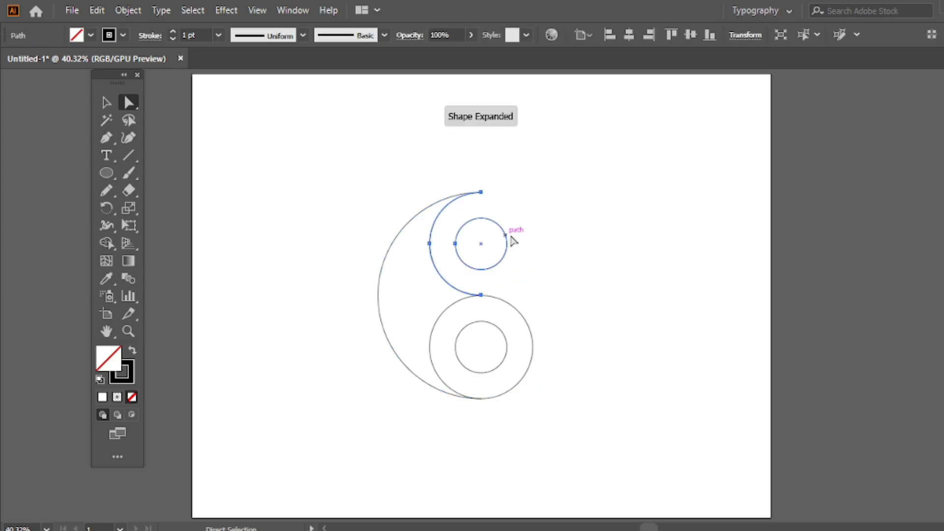
drag(517, 216, 458, 277)
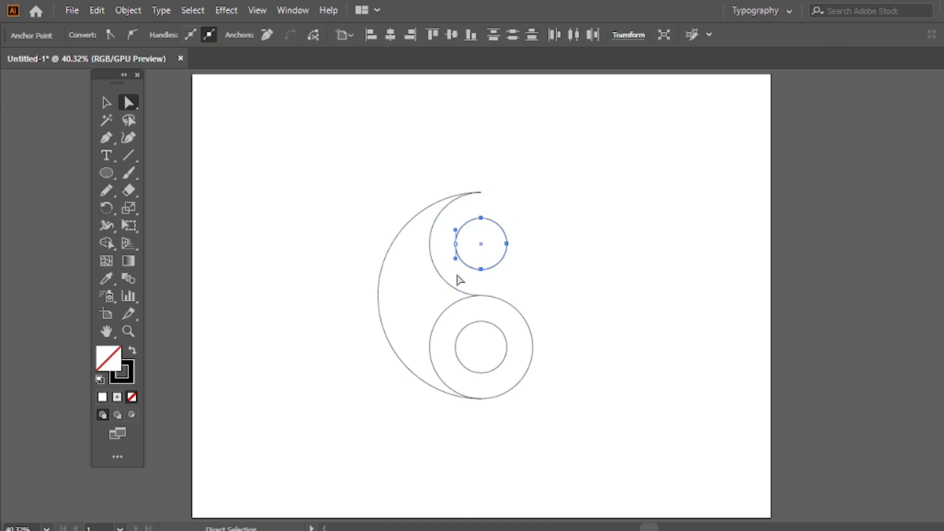
click(536, 232)
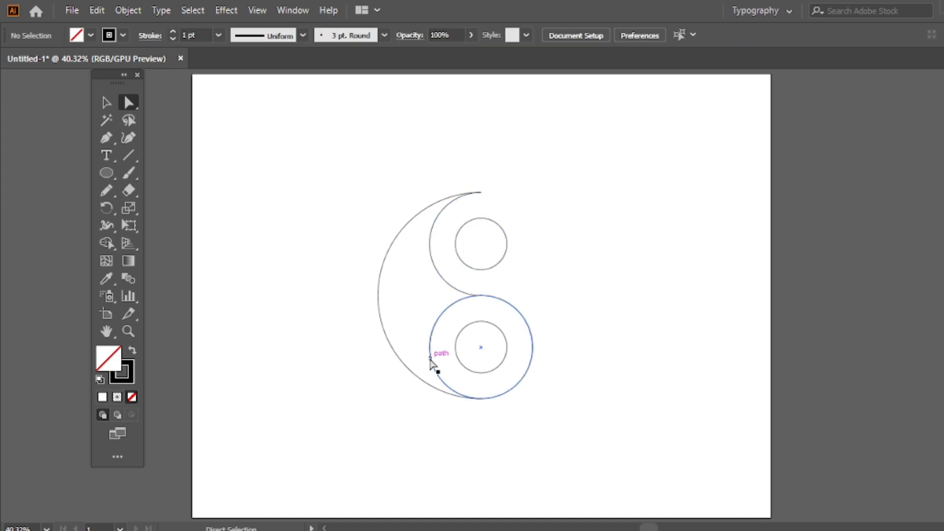
Step: Remove the left half of the lower medium circle by deleting its left anchor point
click(430, 347)
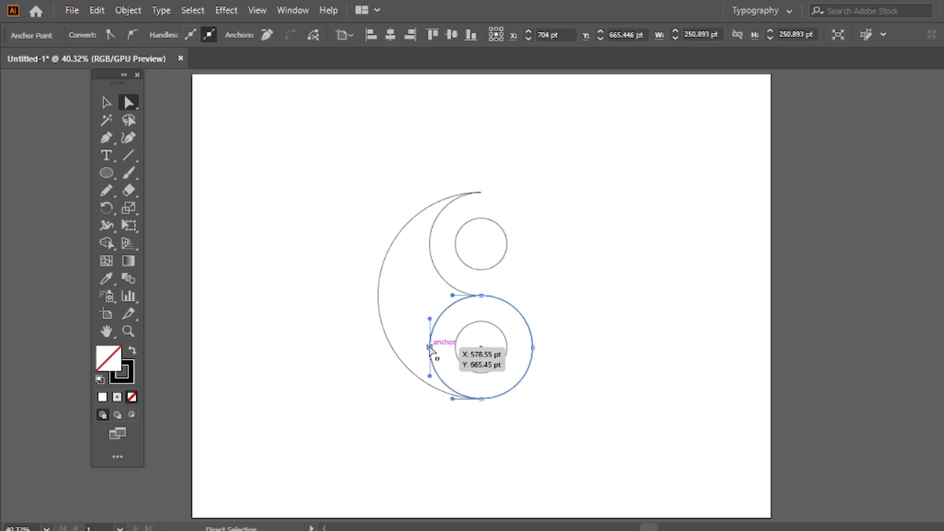
key(Delete)
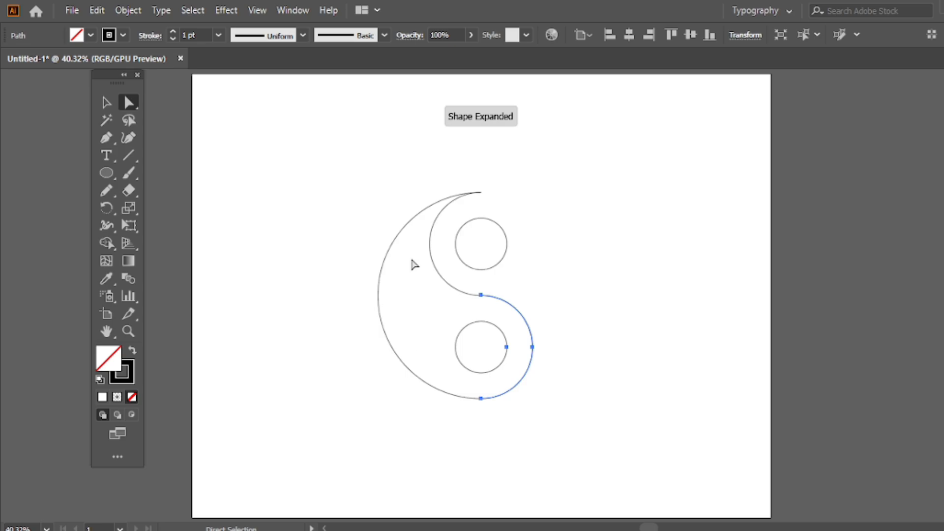
key(v)
click(514, 282)
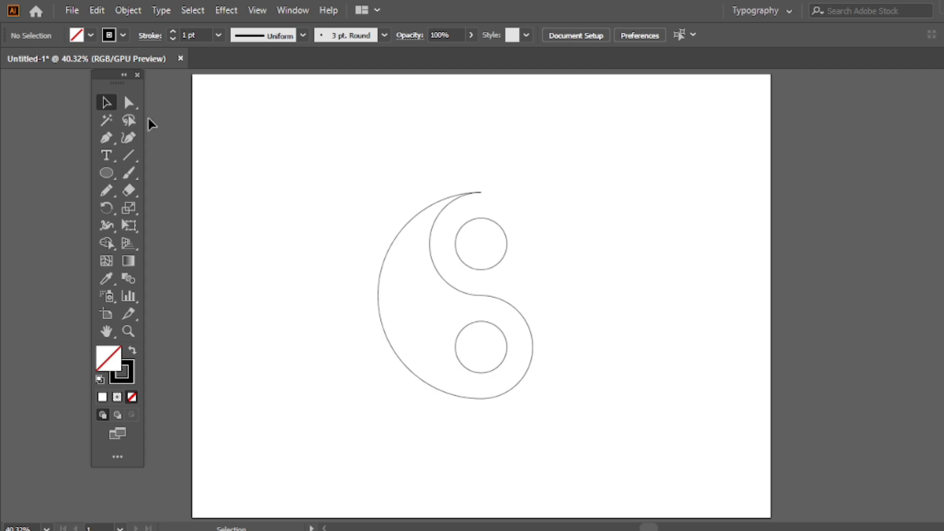
Step: Join the upper and lower medium arcs at their shared end points in the middle to form one S-curve
click(129, 102)
click(208, 105)
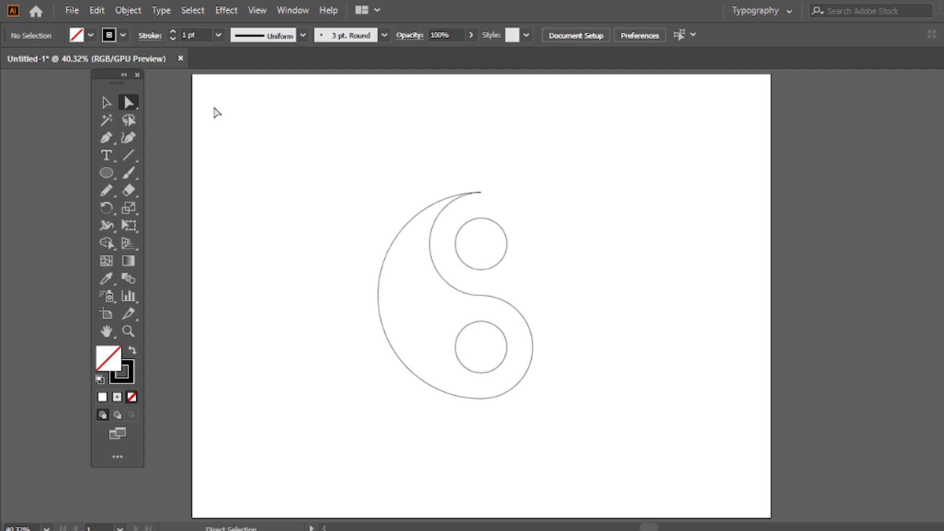
drag(487, 284, 453, 312)
key(Delete)
right_click(441, 231)
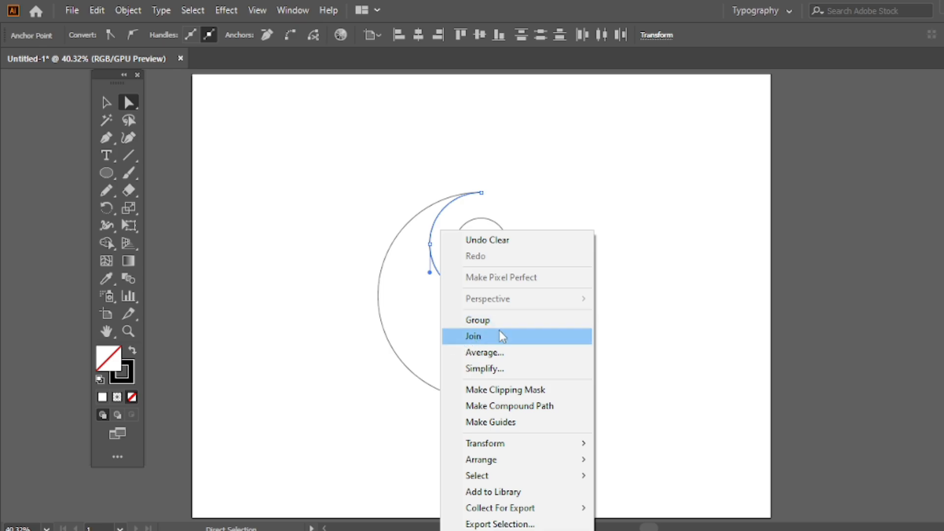
click(474, 338)
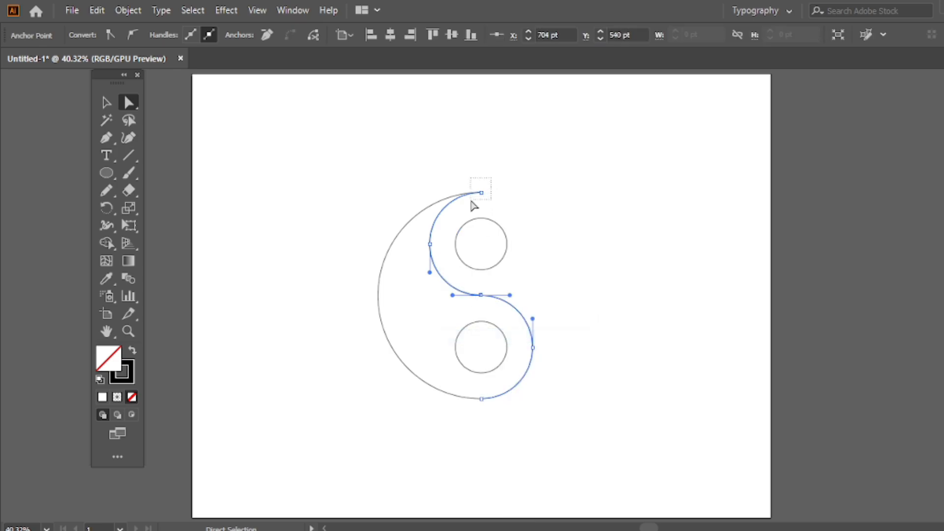
Step: Join the S-curve to the large arc at the top and bottom end points, and select the closed teardrop path
drag(471, 201, 473, 204)
right_click(471, 164)
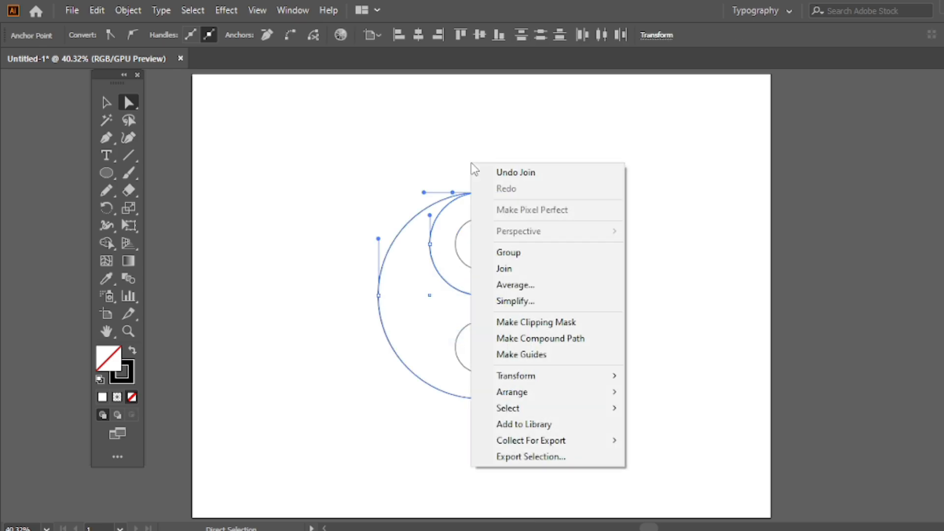
click(521, 270)
drag(489, 387, 464, 417)
right_click(408, 294)
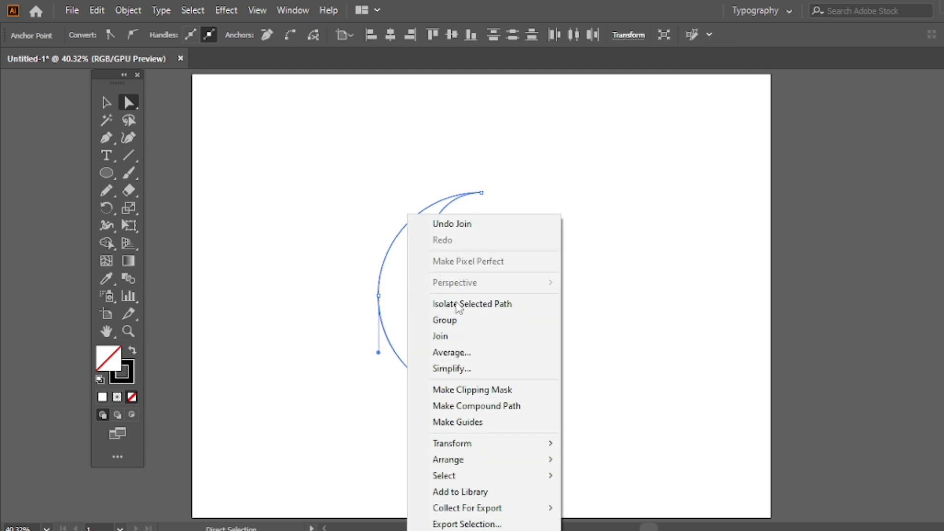
click(444, 338)
click(543, 303)
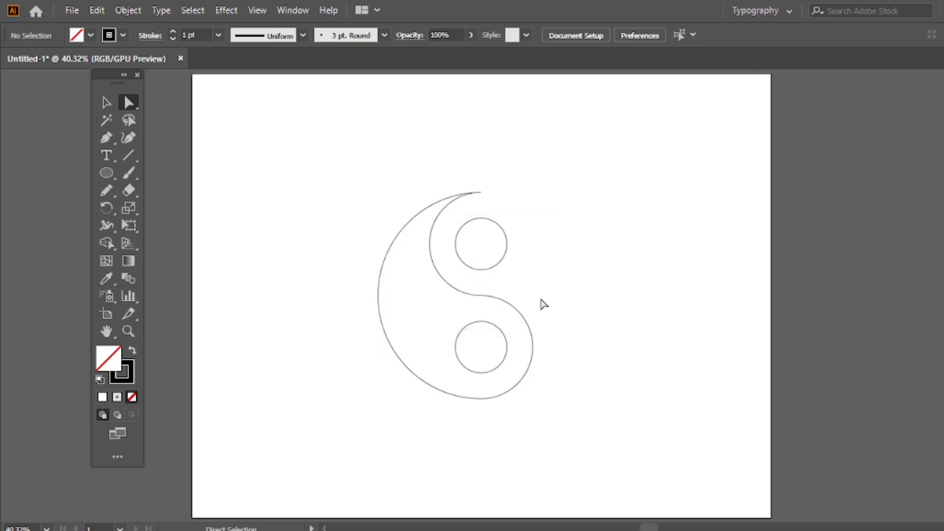
key(v)
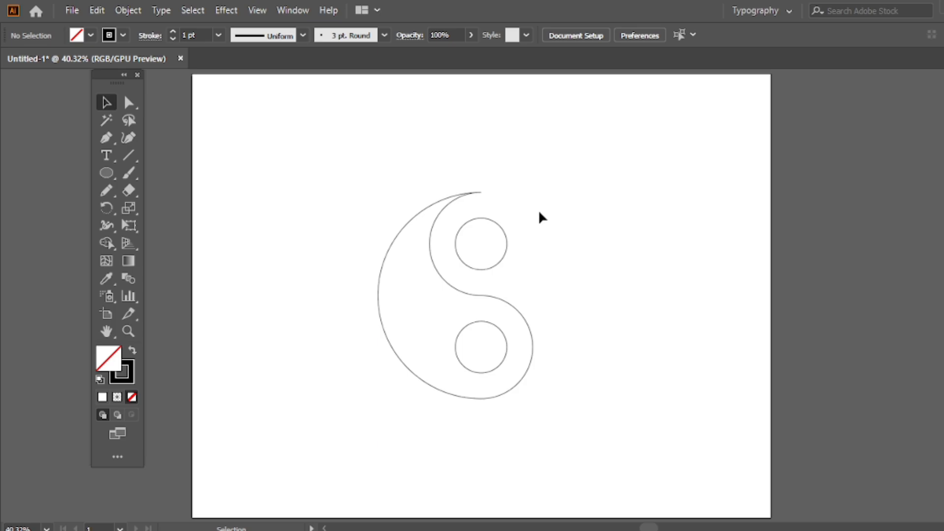
click(480, 193)
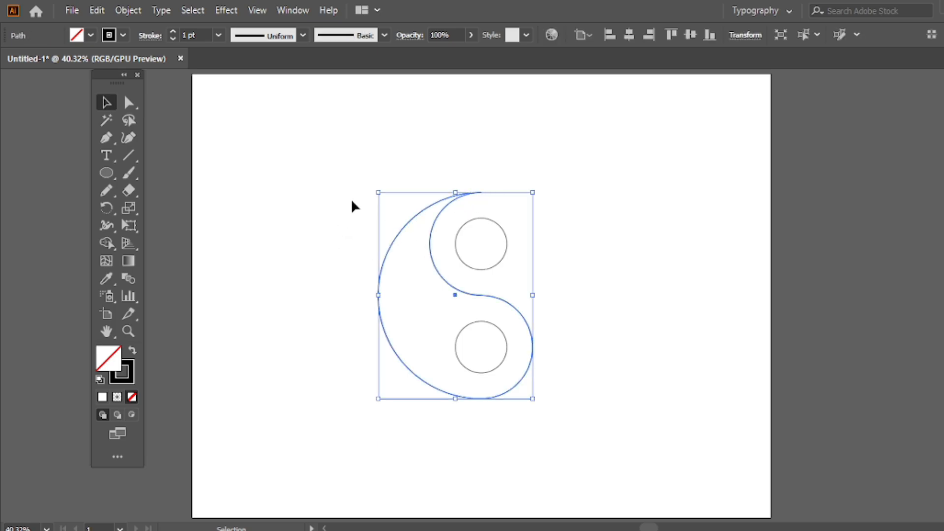
Step: Copy the closed teardrop path and paste the copy directly in front of the original
click(97, 12)
click(131, 81)
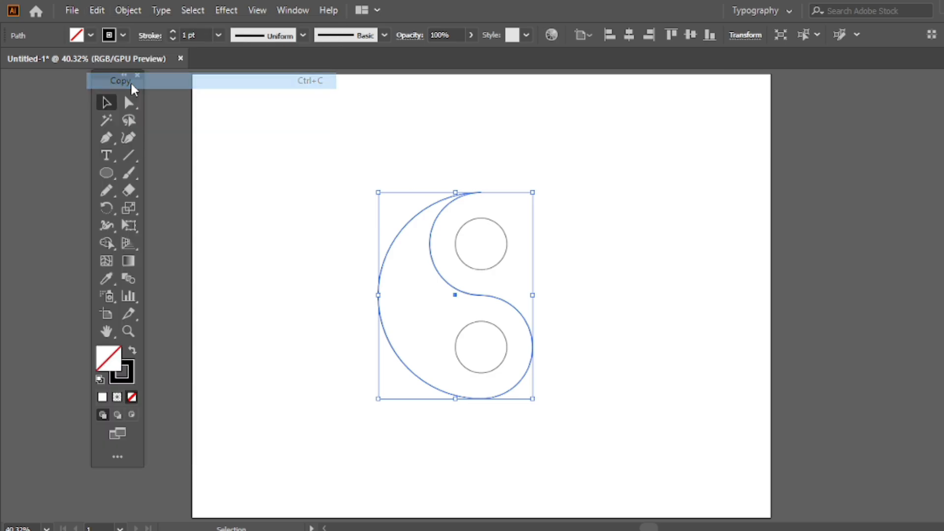
click(97, 10)
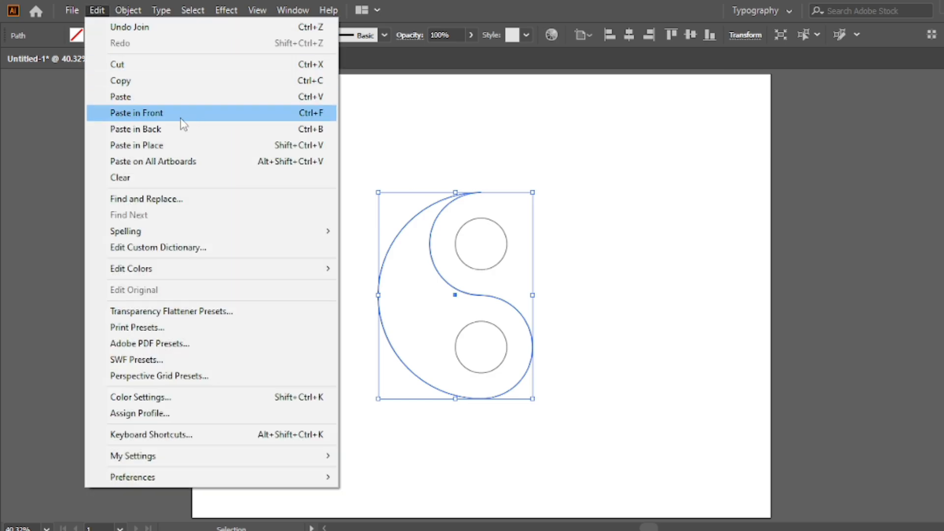
click(301, 115)
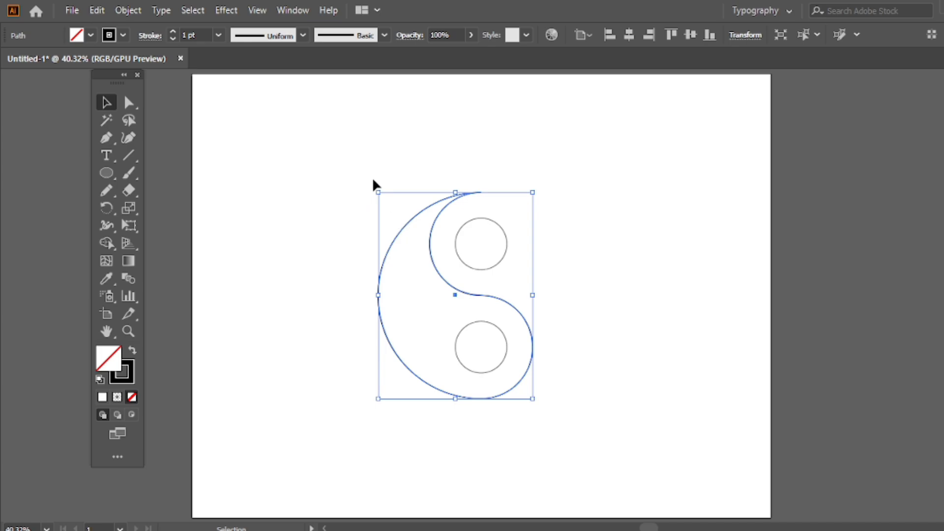
Step: Rotate the pasted teardrop 180 degrees and move it right until its S-curve coincides with the original's, completing the large circle
drag(382, 182, 515, 344)
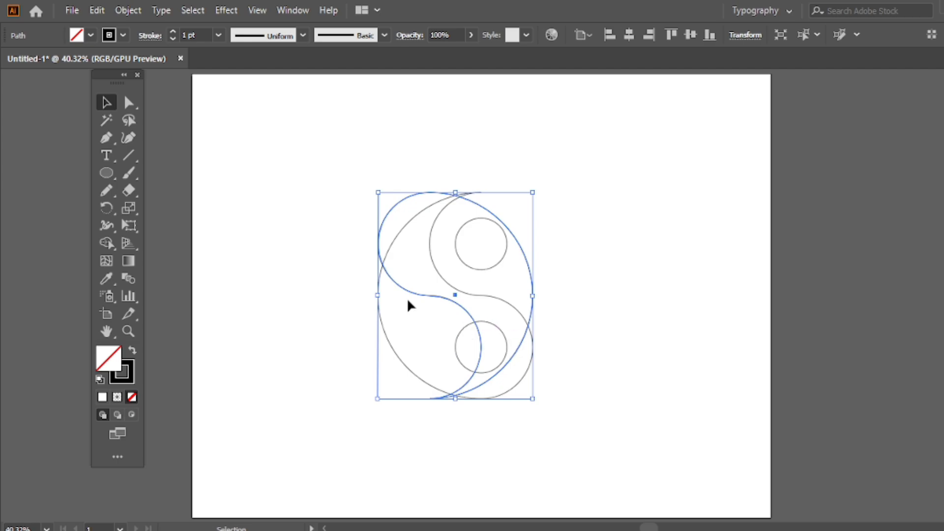
drag(406, 293, 455, 293)
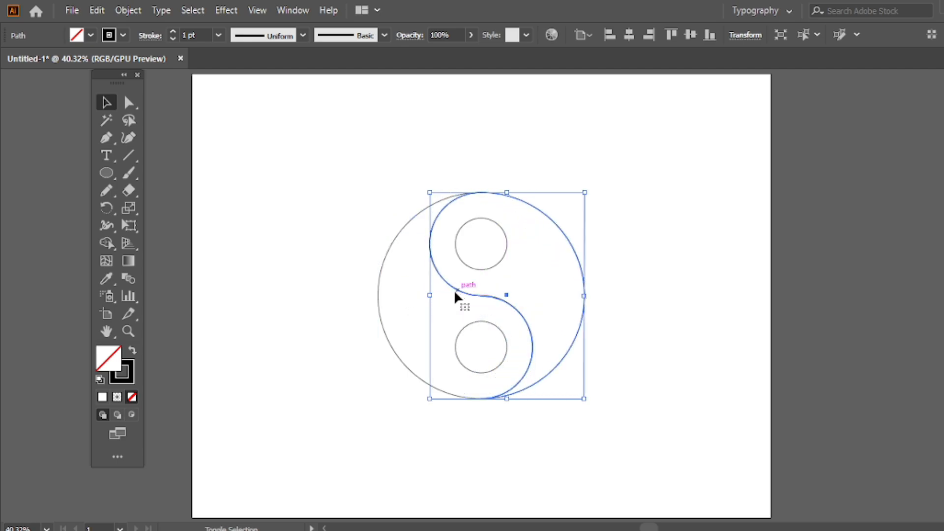
click(372, 154)
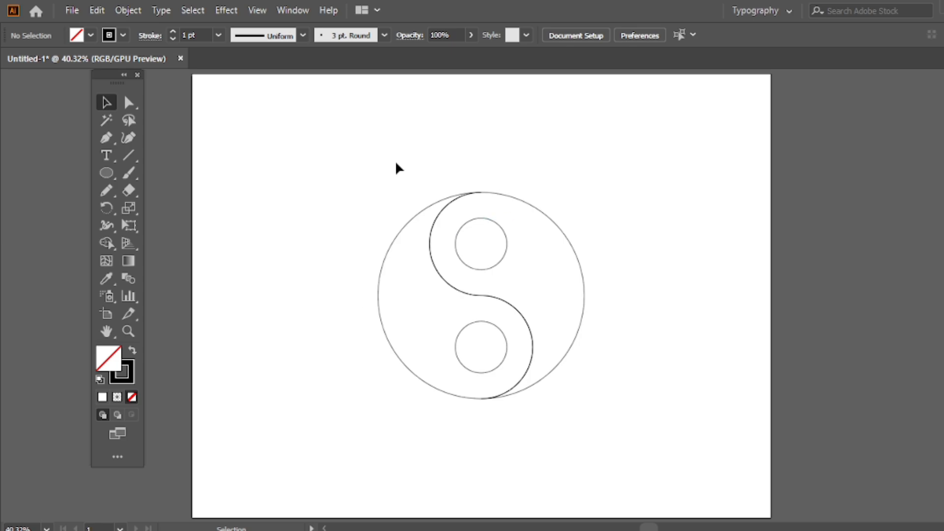
Step: Swap the left teardrop's stroke and fill so it is solid black without a stroke, and send it to the back
drag(367, 217, 400, 264)
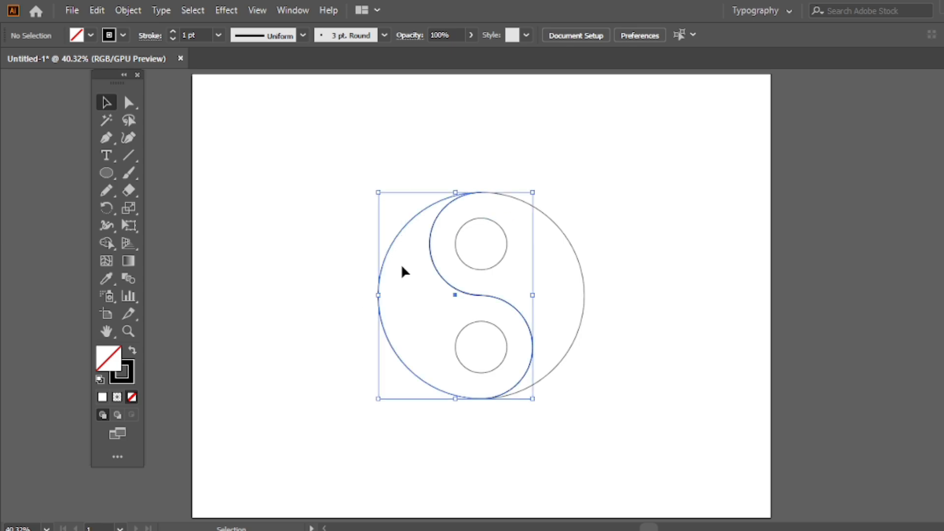
click(132, 350)
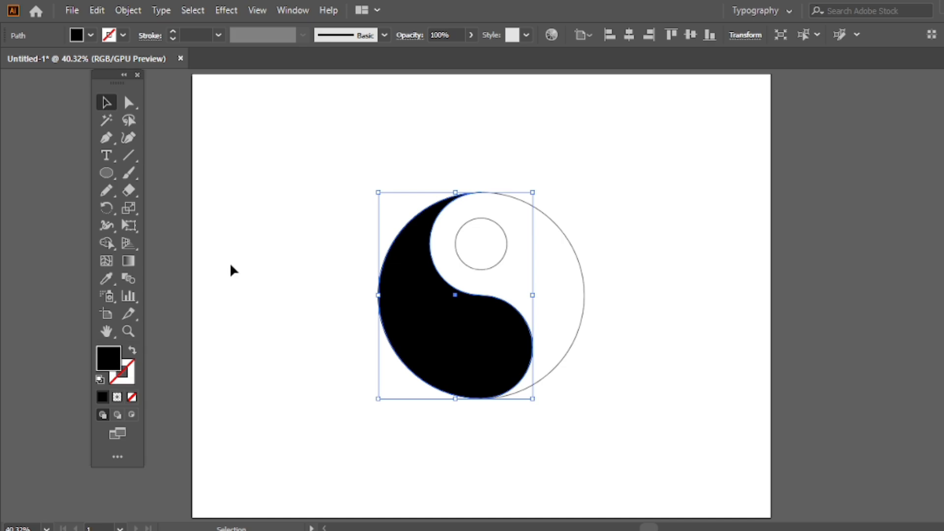
click(370, 263)
click(426, 301)
right_click(323, 134)
mouse_move(418, 377)
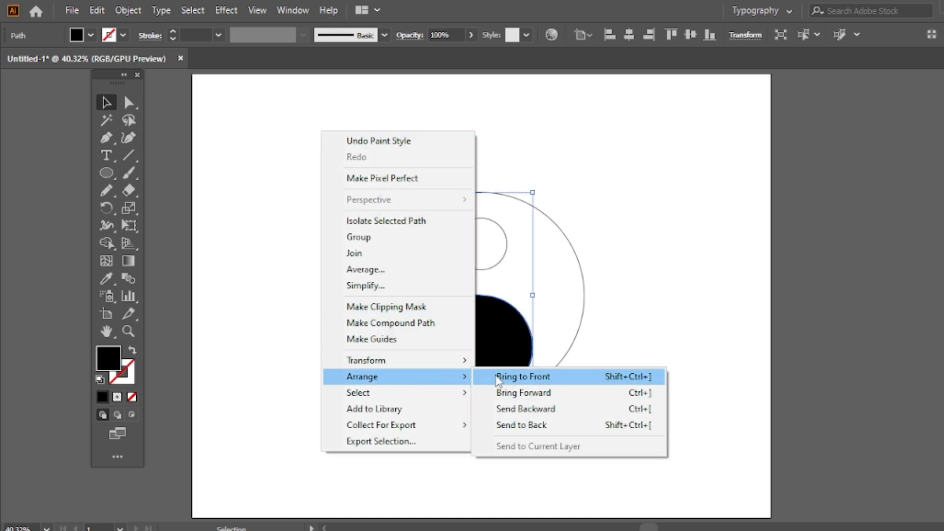
click(535, 427)
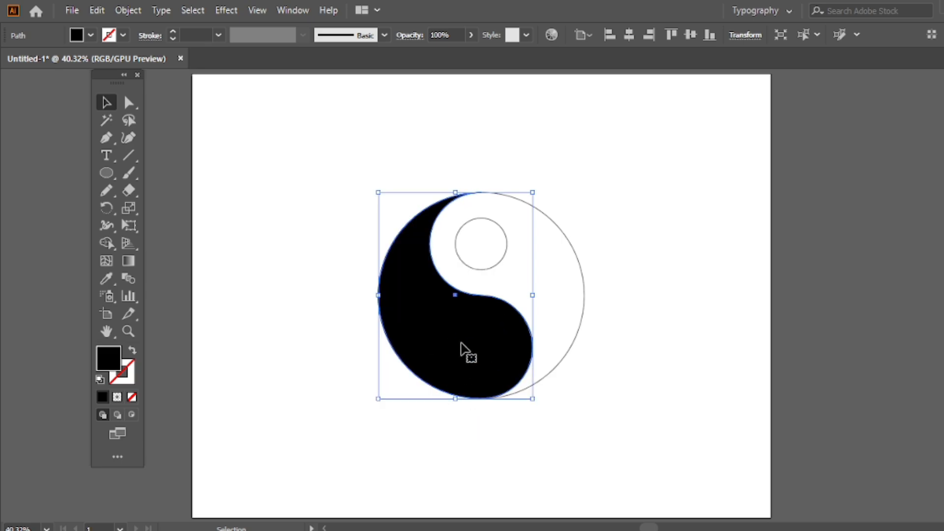
Step: Fill the lower small circle with white and no stroke by sampling the blank artboard with the Eyedropper
click(459, 339)
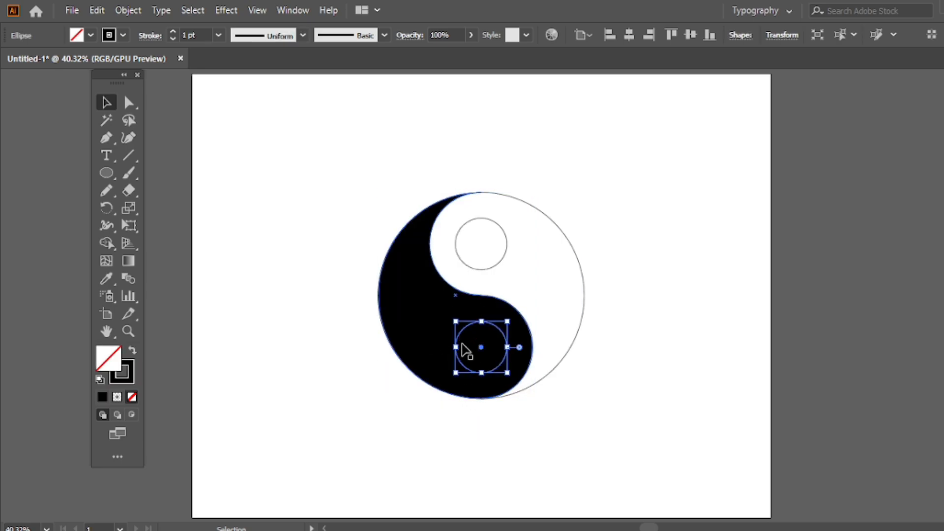
click(105, 278)
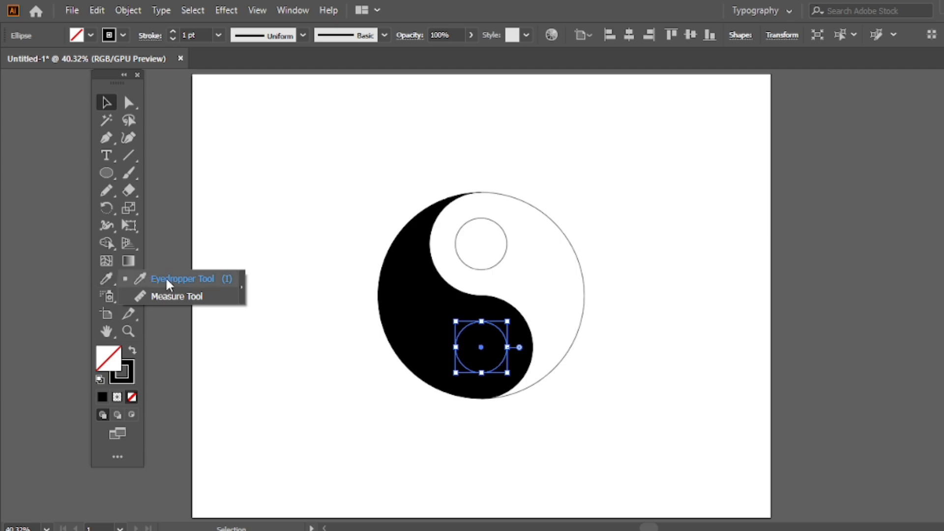
click(184, 280)
click(270, 216)
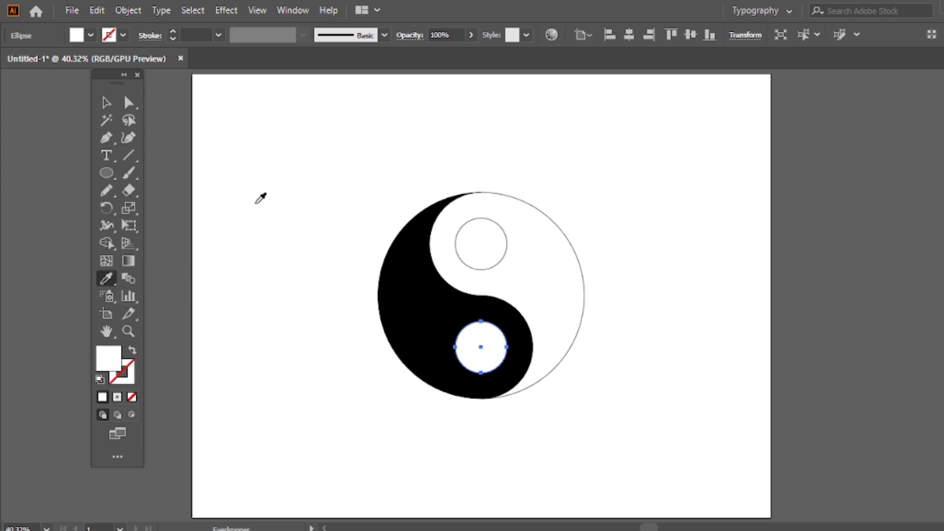
click(104, 97)
click(253, 277)
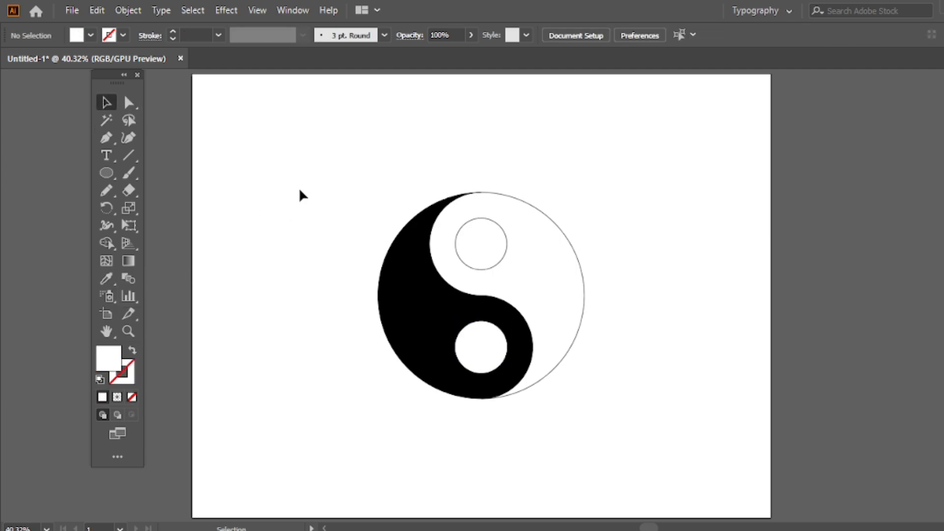
Step: Fill the upper small circle with black by sampling the left teardrop with the Eyedropper
click(491, 221)
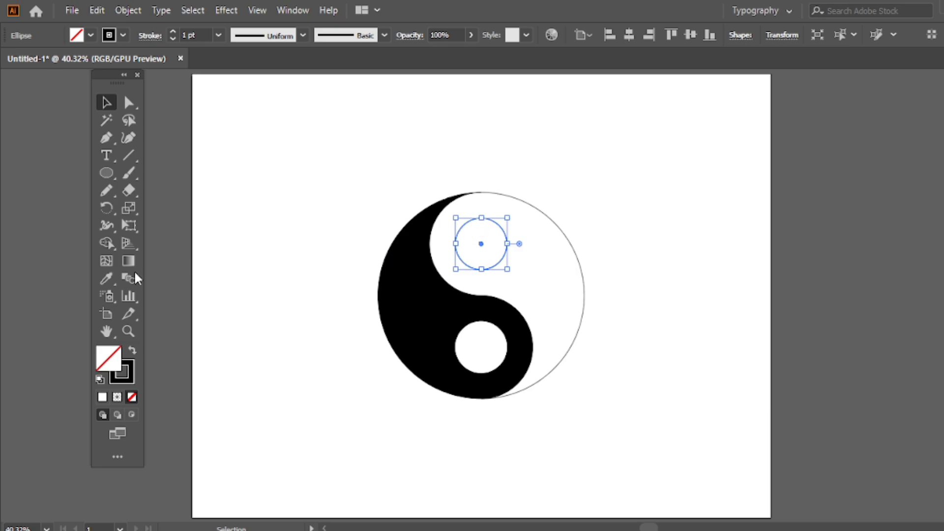
drag(104, 279, 188, 280)
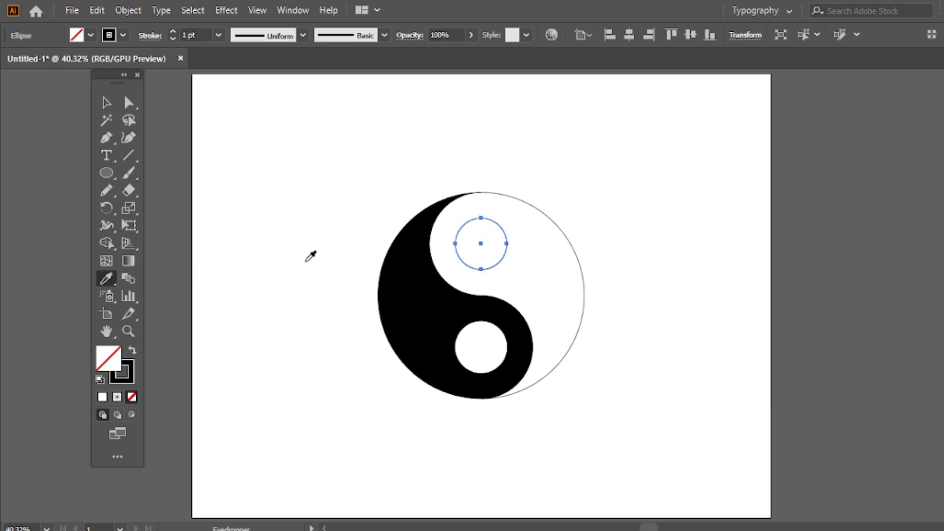
click(412, 295)
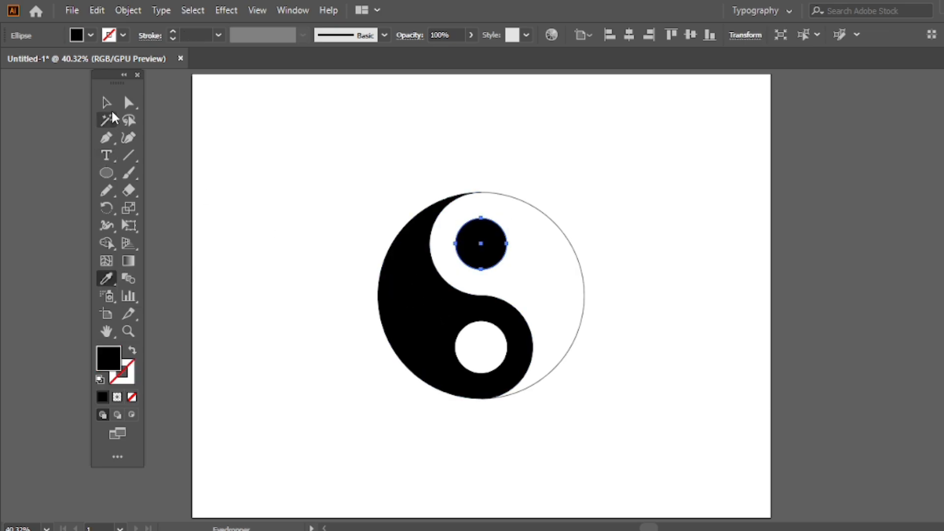
key(v)
click(285, 189)
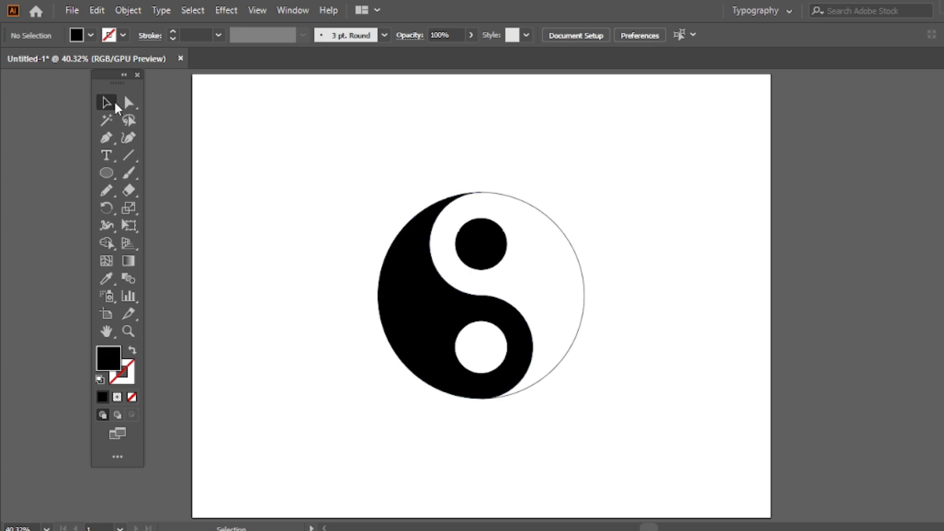
Step: Select the black teardrop with the white circle inside it and apply the Pathfinder Trim operation to them
drag(129, 102, 176, 107)
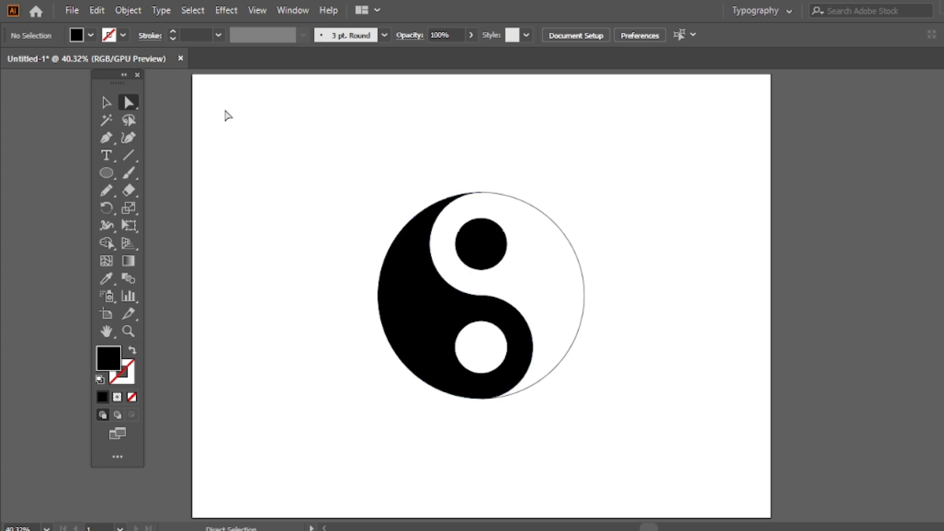
click(404, 291)
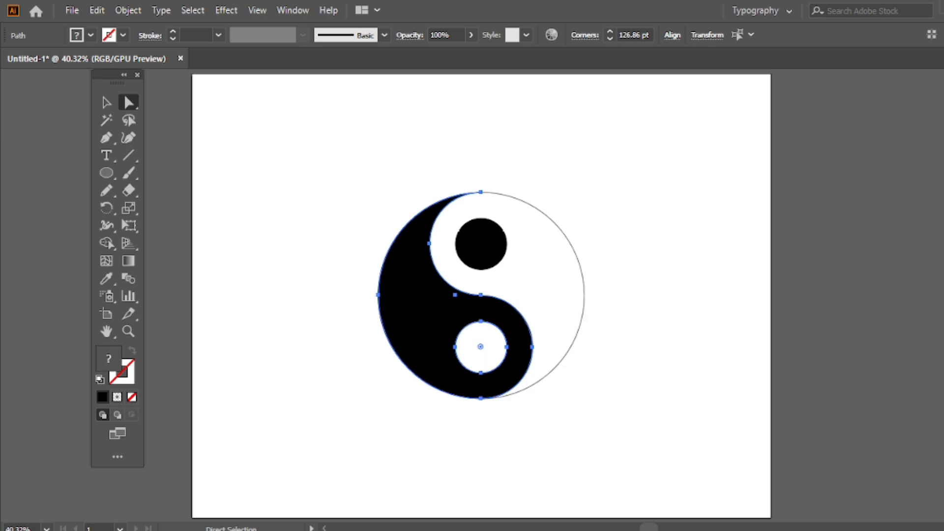
key(shift+ctrl+F9)
drag(867, 75, 600, 115)
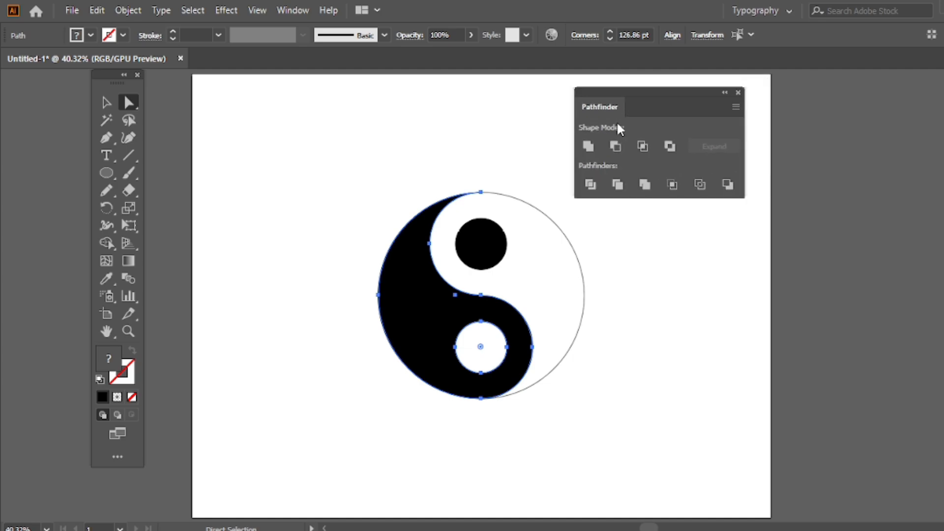
click(615, 187)
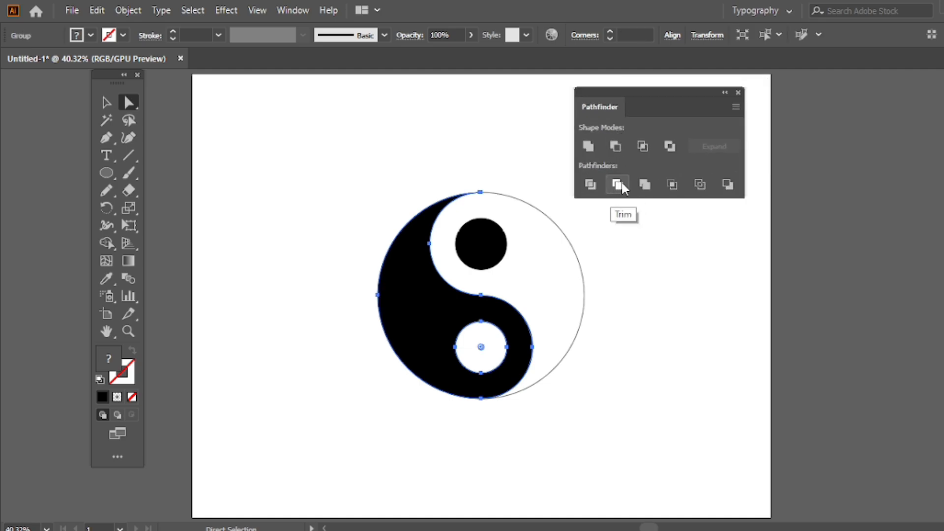
click(725, 93)
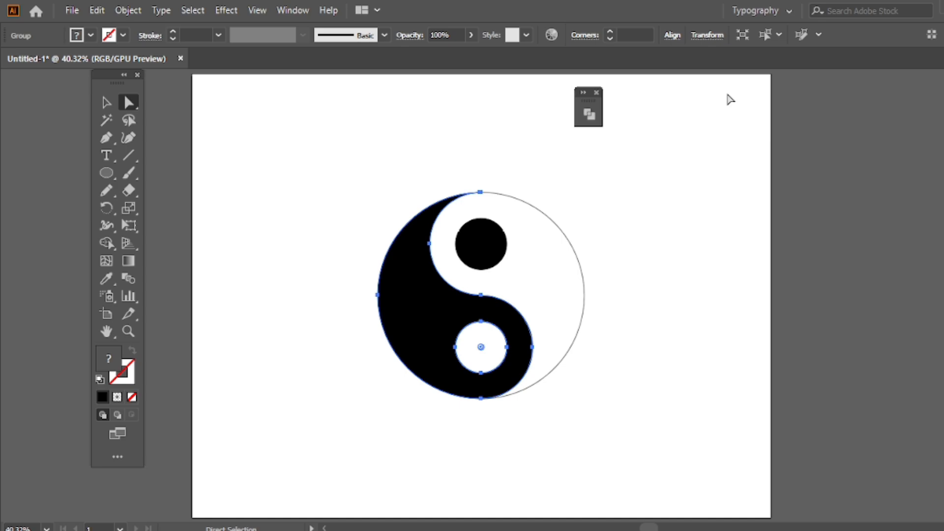
drag(590, 100, 842, 107)
click(631, 212)
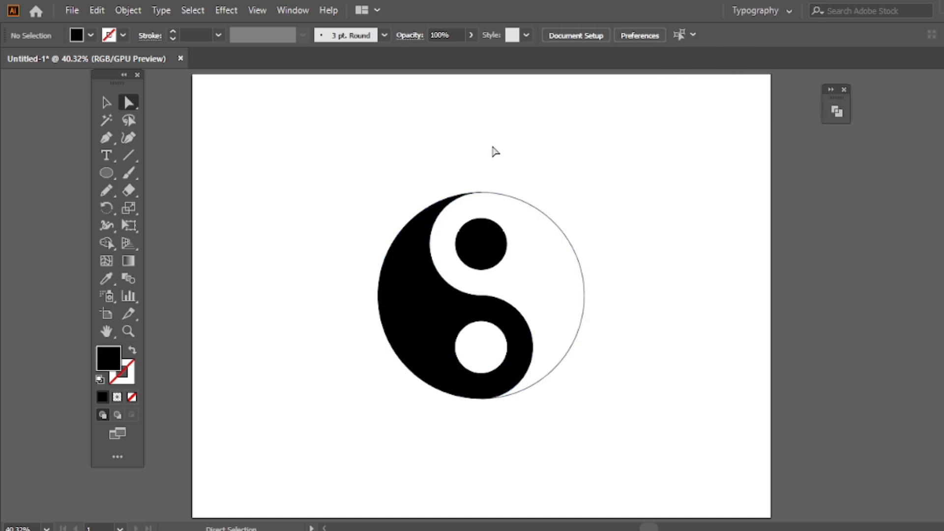
Step: Select the whole yin-yang symbol, scale it down slightly about its centre, and group its parts
key(v)
drag(623, 163, 352, 401)
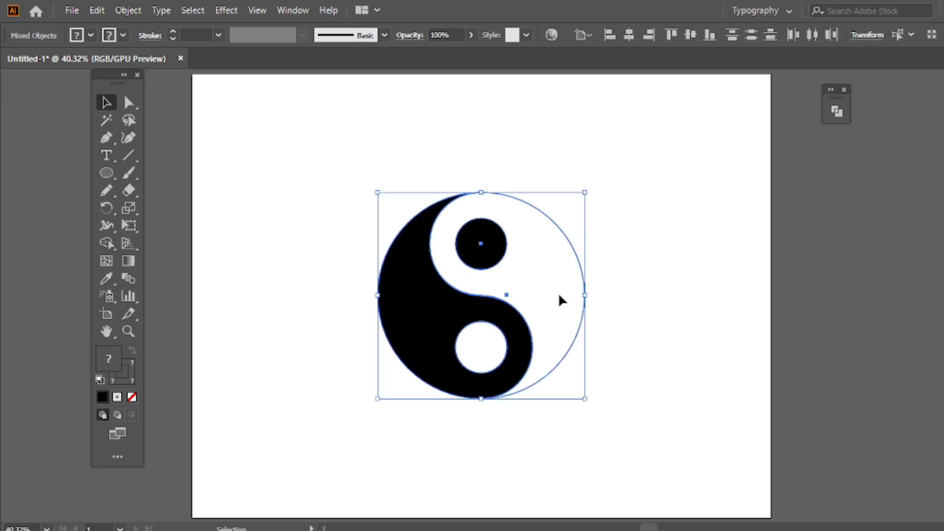
drag(585, 295, 568, 295)
right_click(358, 142)
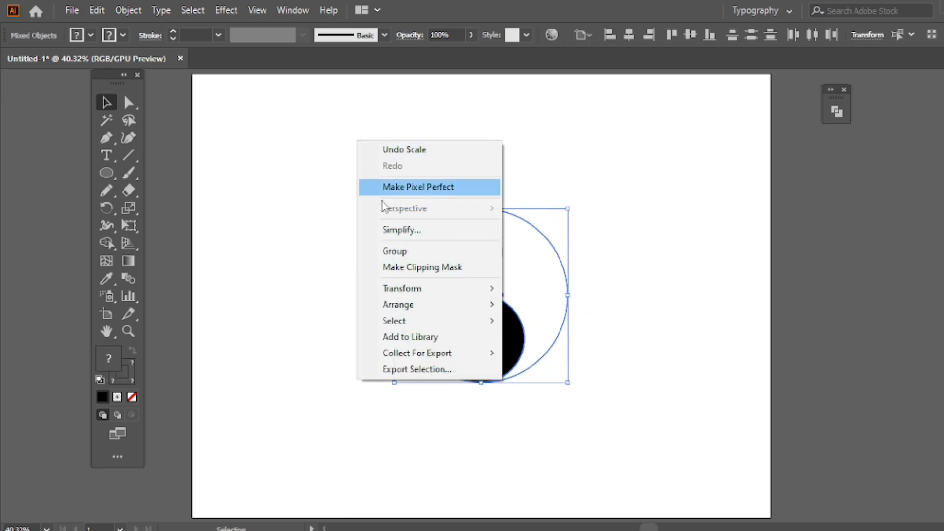
click(400, 252)
click(163, 151)
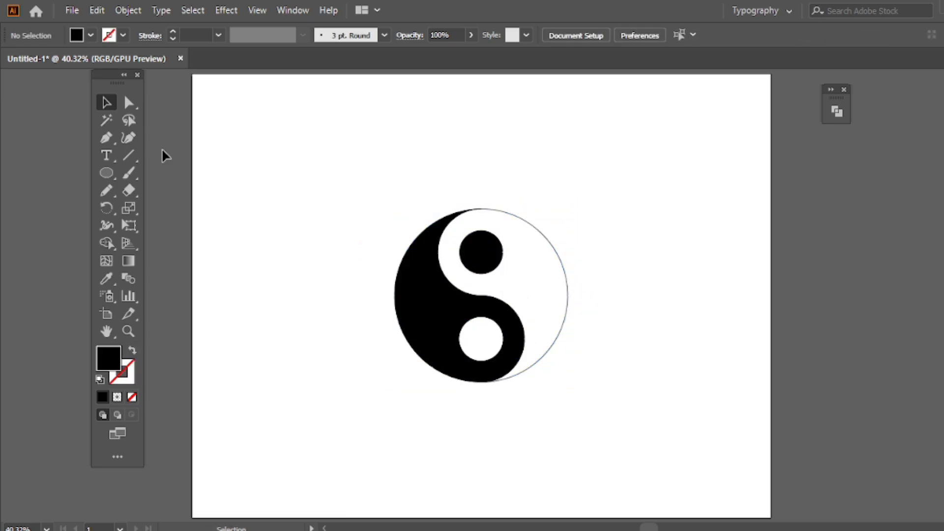
Step: Draw a black circle slightly smaller than the symbol in the empty area to its upper left
click(108, 175)
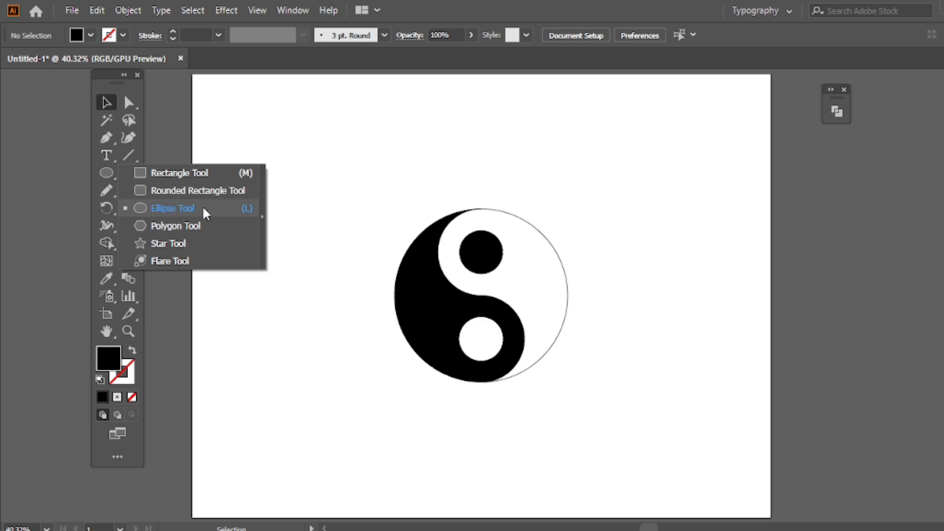
click(167, 209)
drag(304, 206, 373, 248)
key(v)
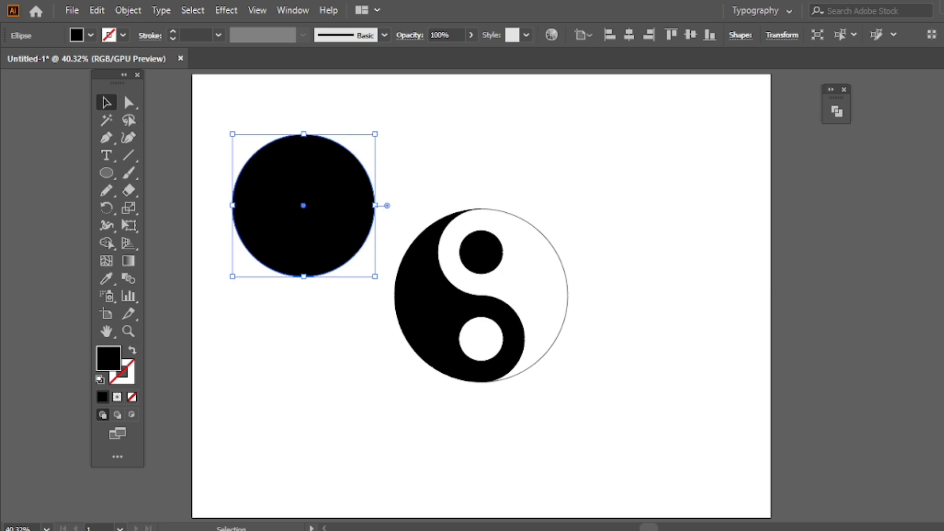
Step: Apply a radial gradient to the new circle and reverse it to run from black in the centre to white at the edge
key(ctrl+F9)
drag(874, 74, 615, 111)
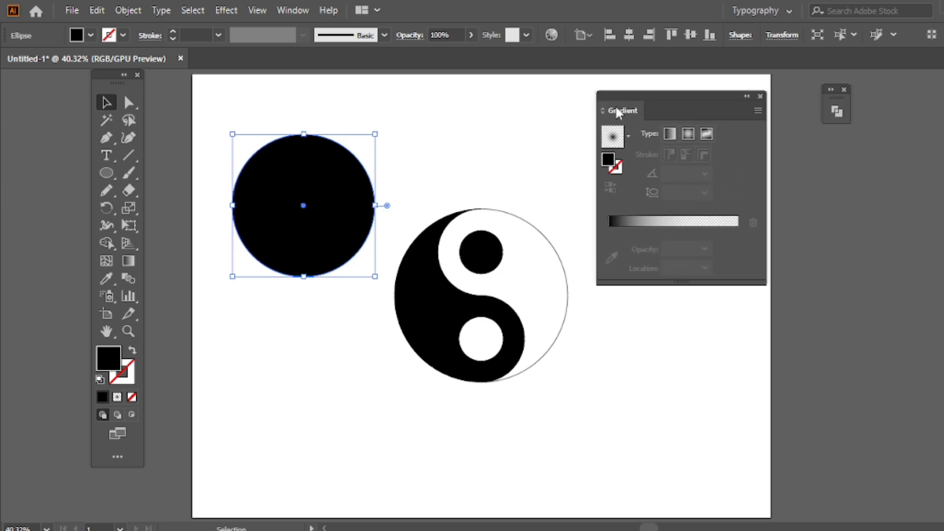
click(628, 136)
click(551, 163)
click(620, 148)
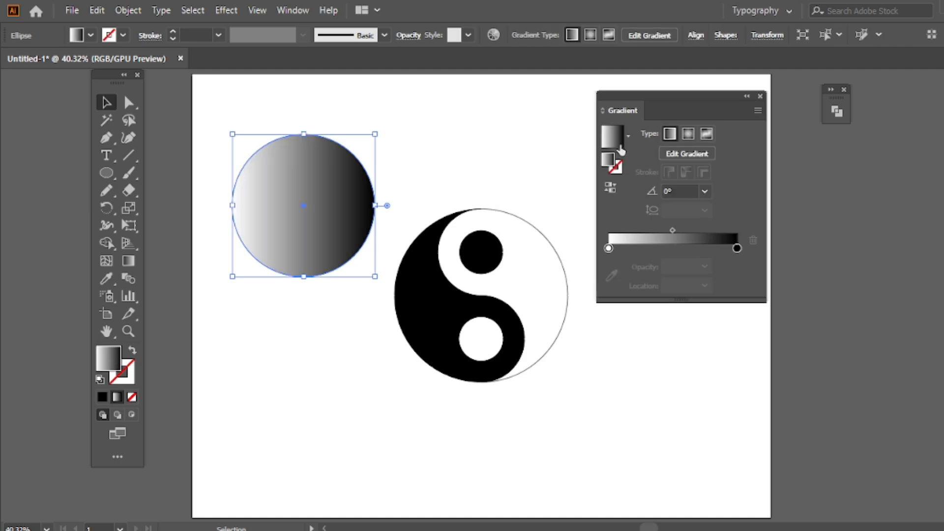
click(688, 135)
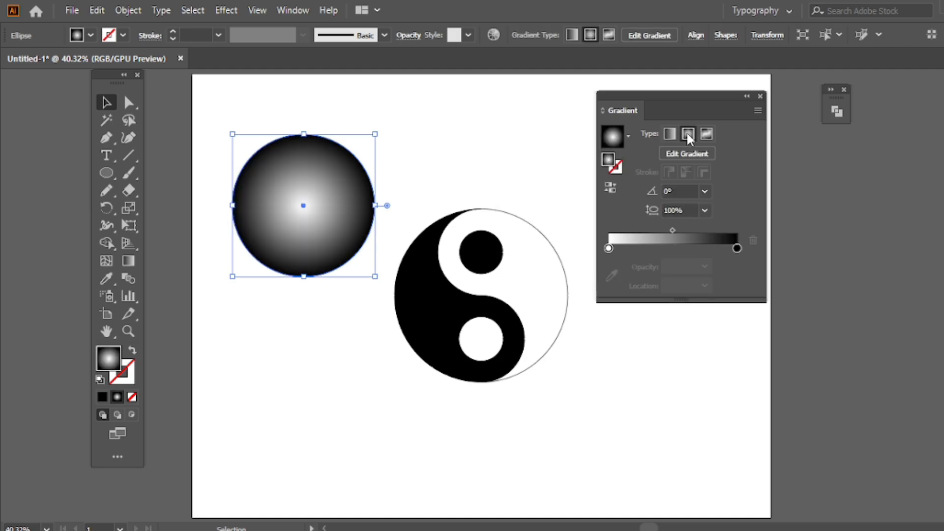
click(610, 187)
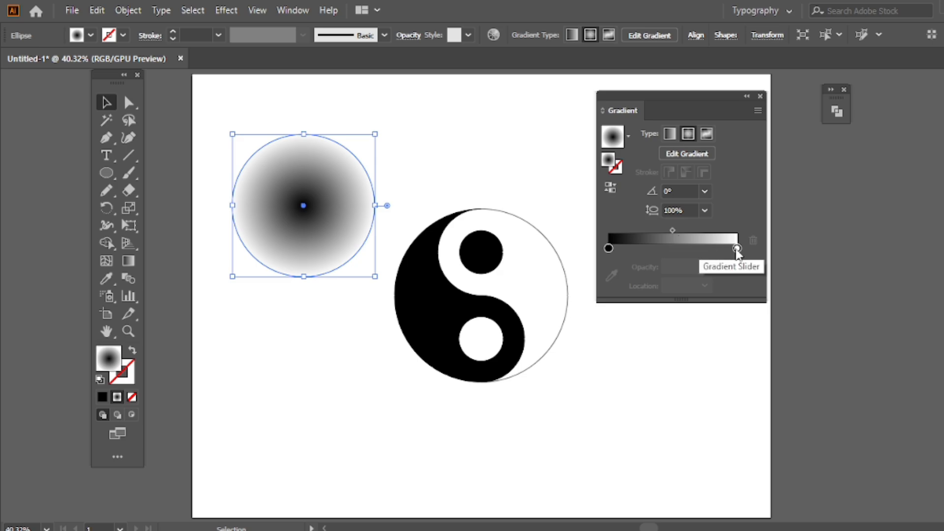
Step: Set the opacity of the white outer stop in the circle's radial gradient to 0%
click(737, 249)
click(704, 267)
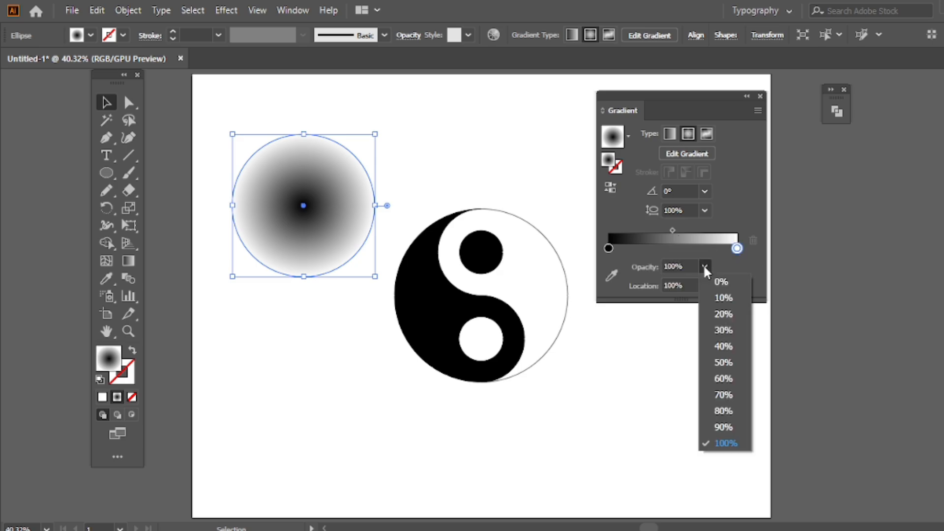
click(705, 266)
click(684, 266)
drag(684, 265, 664, 266)
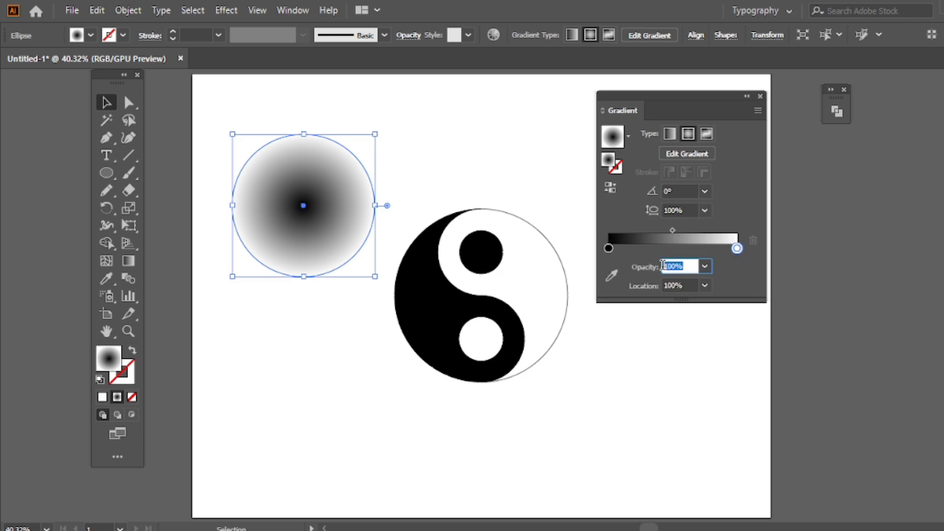
text(0)
click(704, 268)
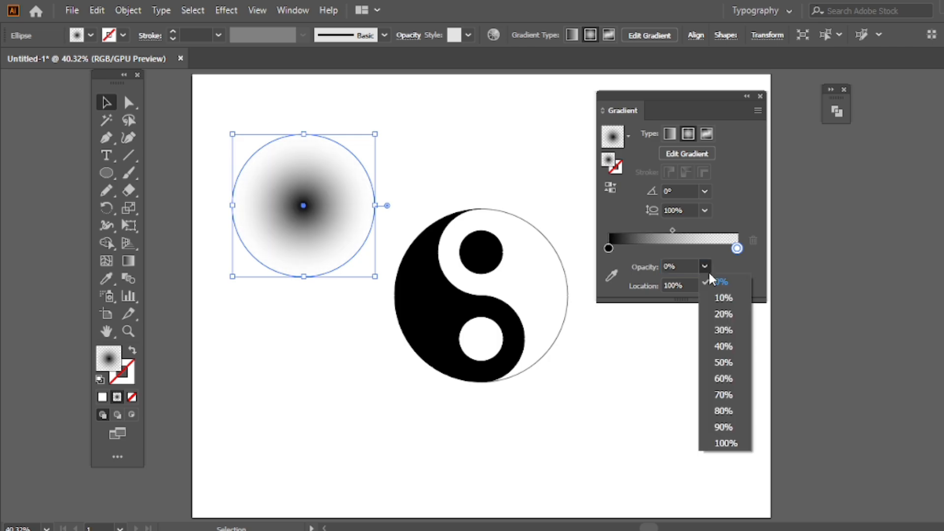
click(725, 282)
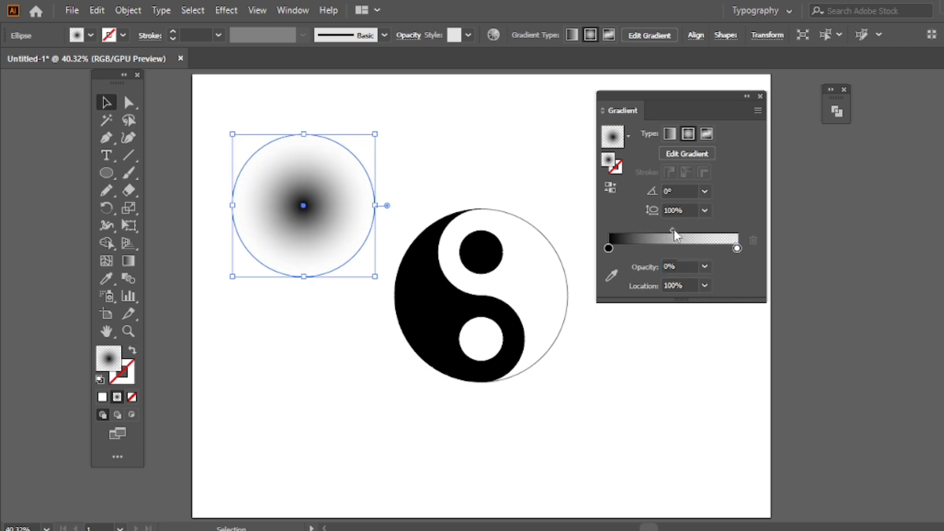
Step: Shift the gradient midpoint towards the black centre to about 35%, and collapse the gradient settings beside the Pathfinder ones
drag(673, 231, 654, 232)
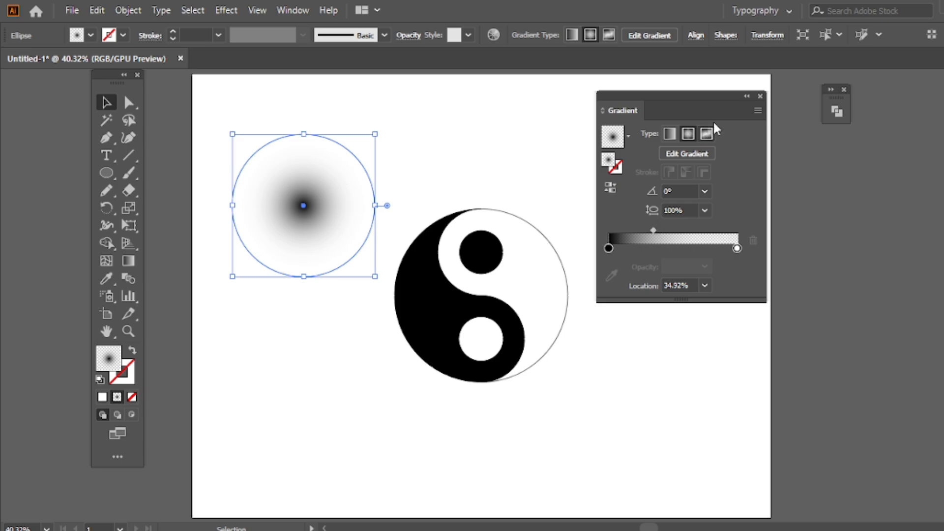
click(747, 96)
drag(608, 101, 805, 99)
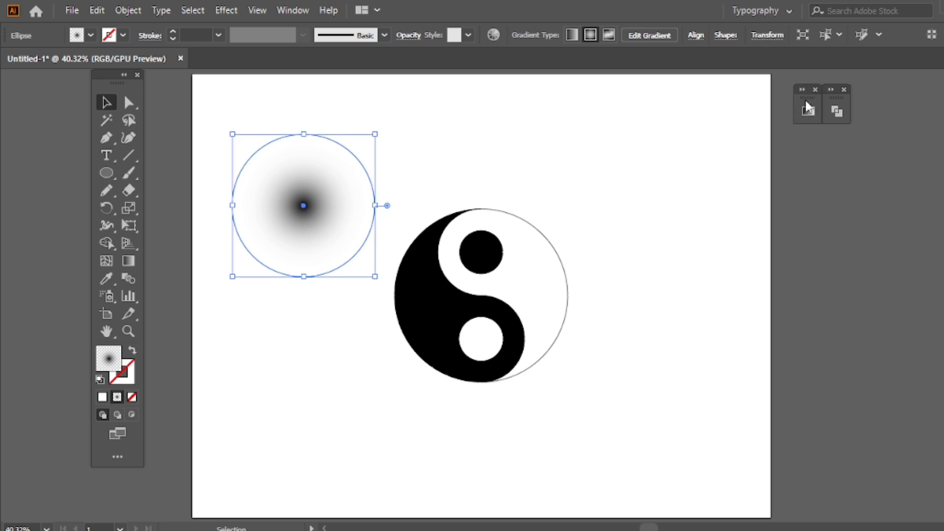
click(560, 198)
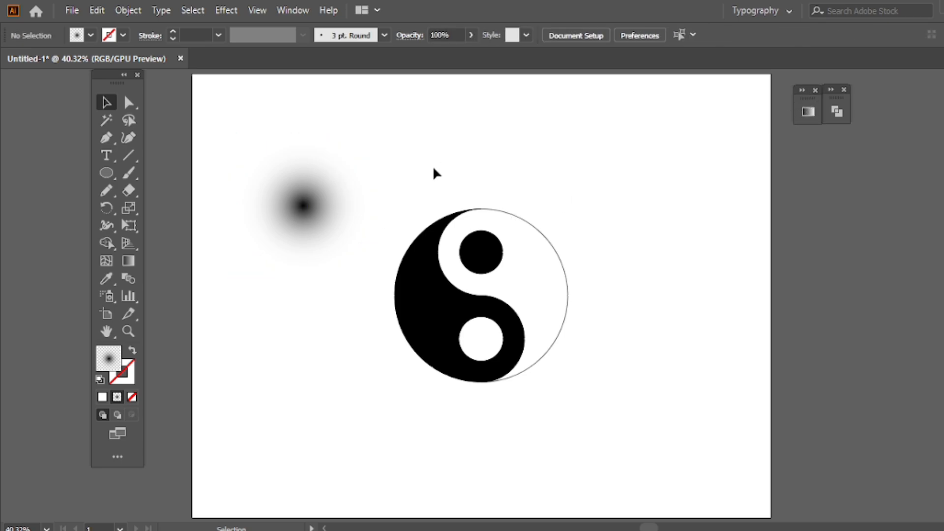
Step: Move the gradient circle directly below the yin-yang symbol and squash it vertically into a thin shadow ellipse
click(322, 161)
drag(304, 134, 484, 392)
click(320, 206)
click(597, 202)
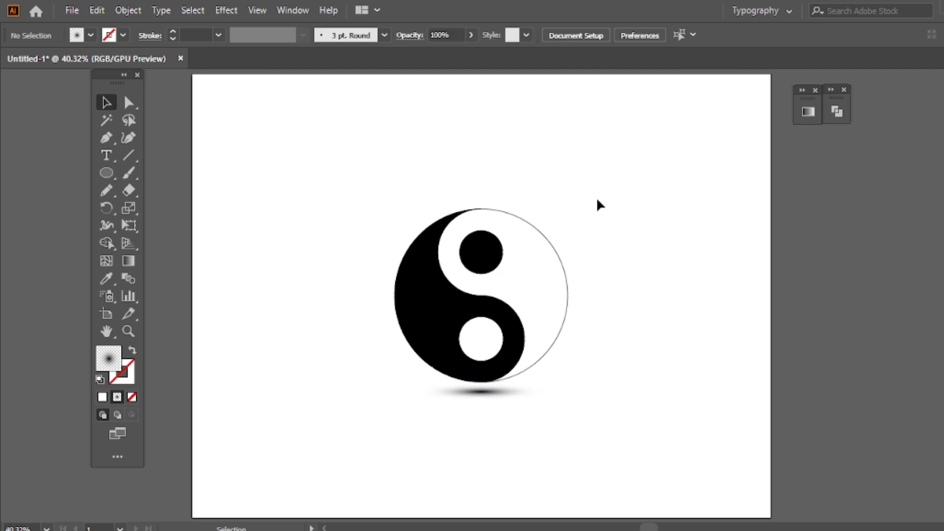
Step: Flatten the shadow ellipse a little more and place it so that it touches the underside of the symbol
click(480, 391)
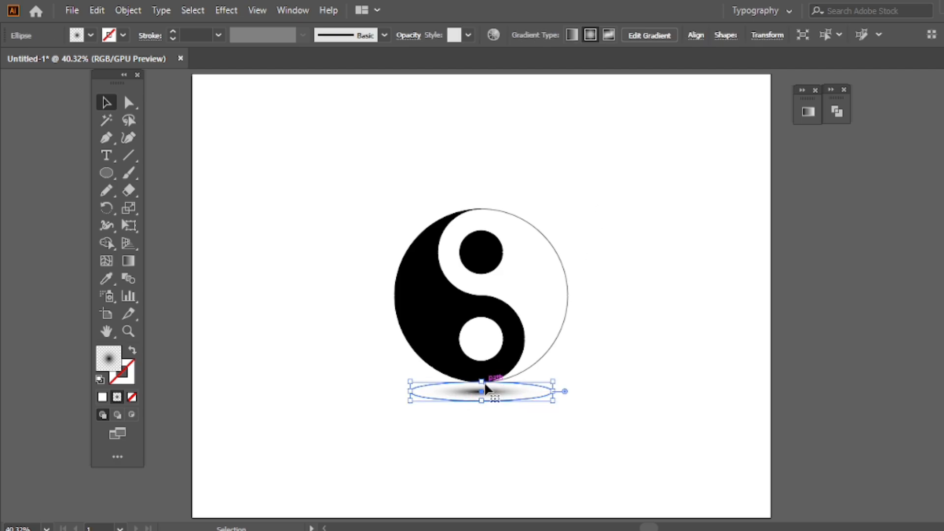
drag(482, 383, 495, 391)
click(400, 370)
click(588, 215)
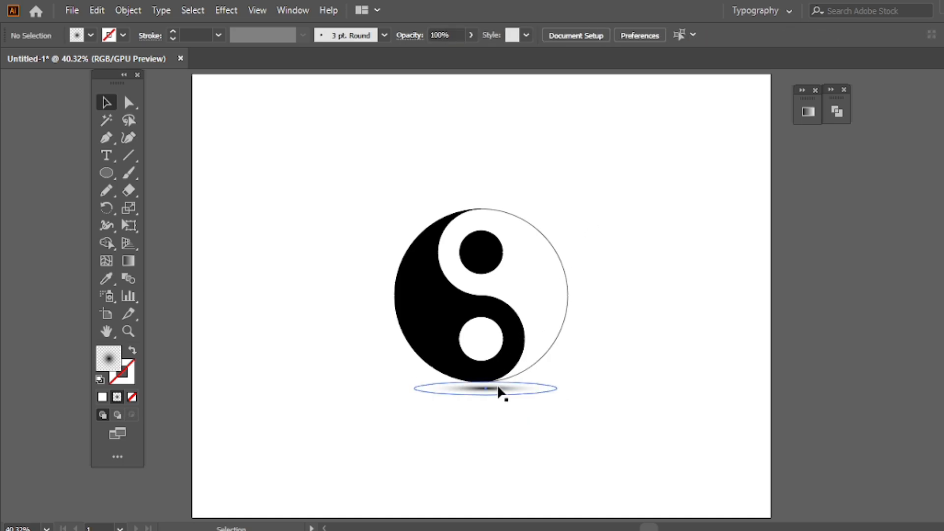
Step: Send the shadow ellipse to the back, behind the yin-yang symbol
click(498, 391)
right_click(438, 199)
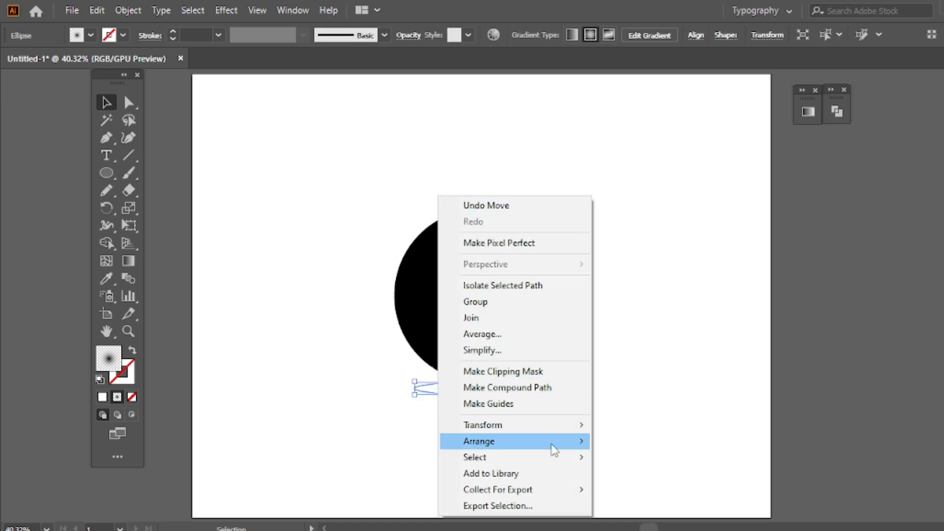
mouse_move(554, 449)
click(634, 491)
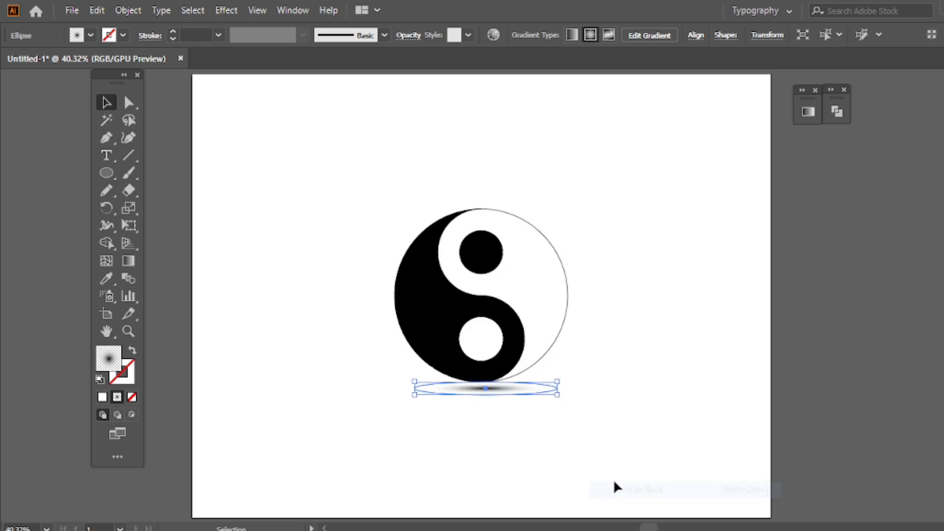
drag(613, 216, 422, 401)
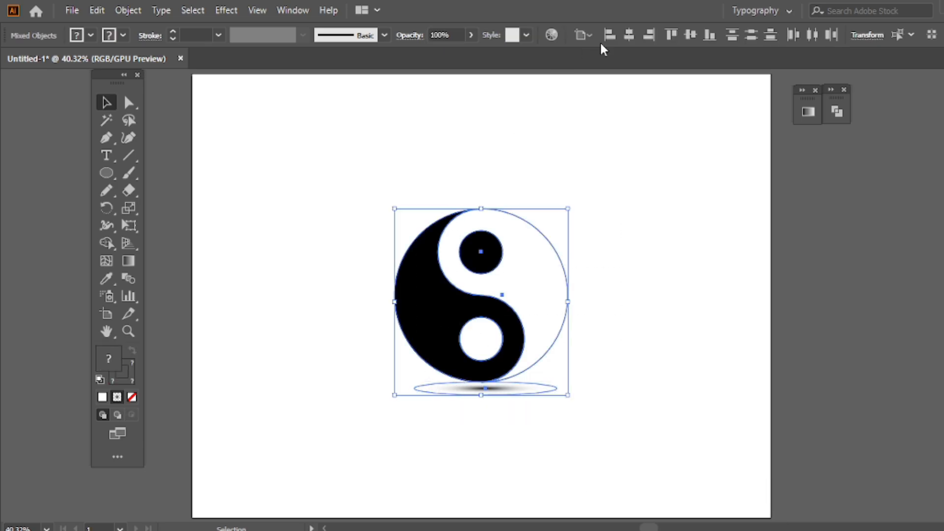
drag(535, 139, 450, 278)
right_click(434, 144)
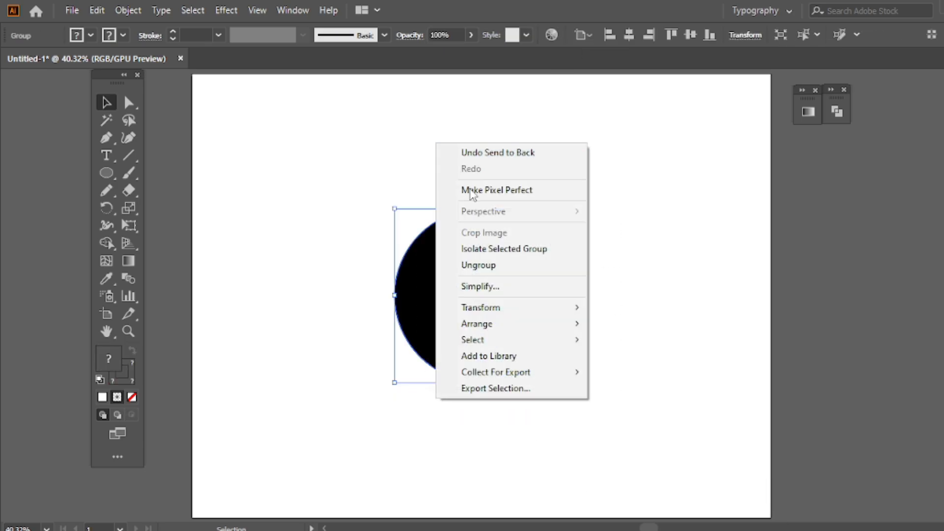
click(382, 217)
Step: Select the symbol and its shadow, set alignment to the selection, and centre them horizontally on each other
drag(409, 144, 543, 401)
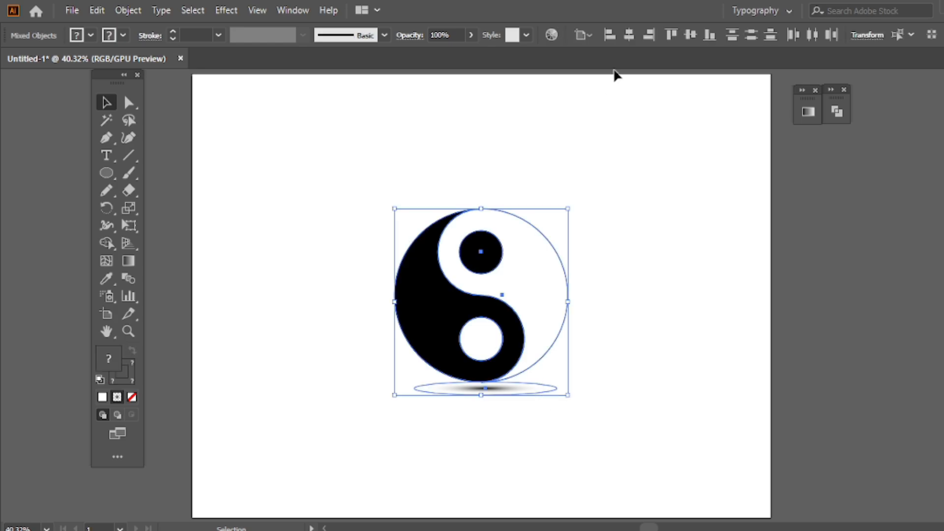
click(583, 34)
click(596, 62)
click(629, 35)
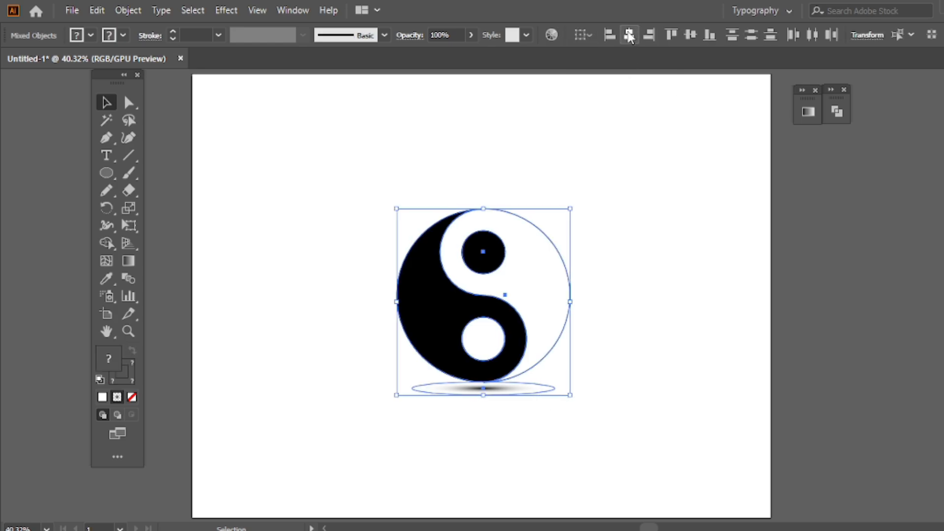
click(691, 34)
key(ctrl+z)
click(509, 165)
Step: Move the shadow ellipse slightly down to leave a small gap beneath the symbol
click(494, 393)
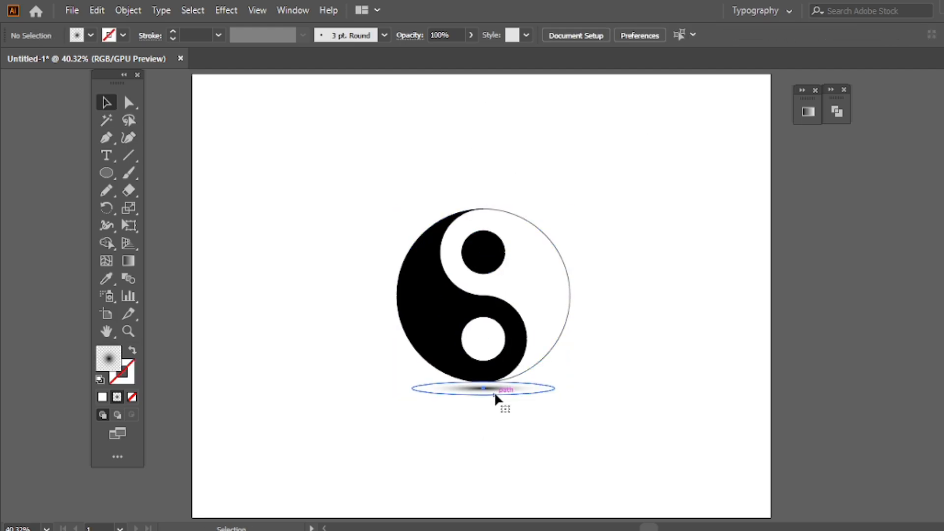
scroll(483, 394, up, 3)
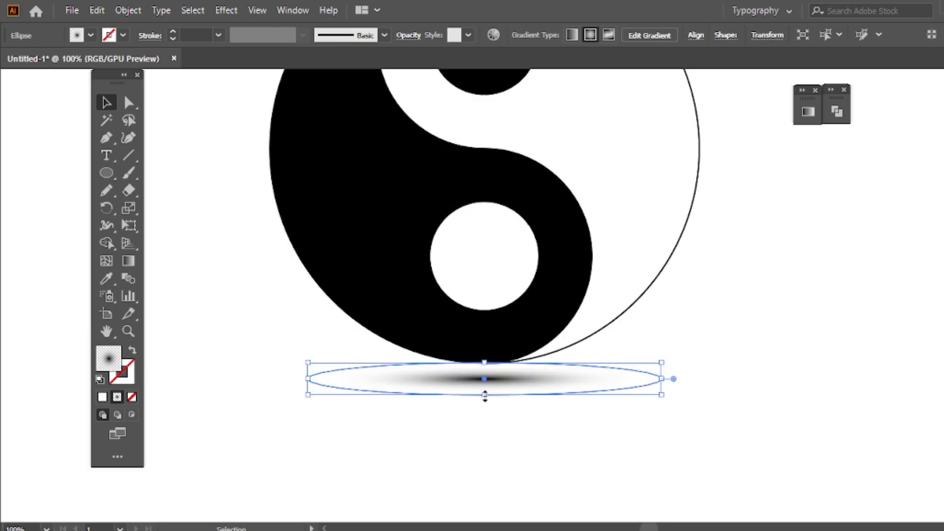
mouse_move(485, 395)
mouse_down()
mouse_move(486, 406)
mouse_move(486, 391)
mouse_up()
click(643, 347)
Step: Scale the shadow ellipse up about its centre until it is slightly wider than the symbol
scroll(643, 347, down, 2)
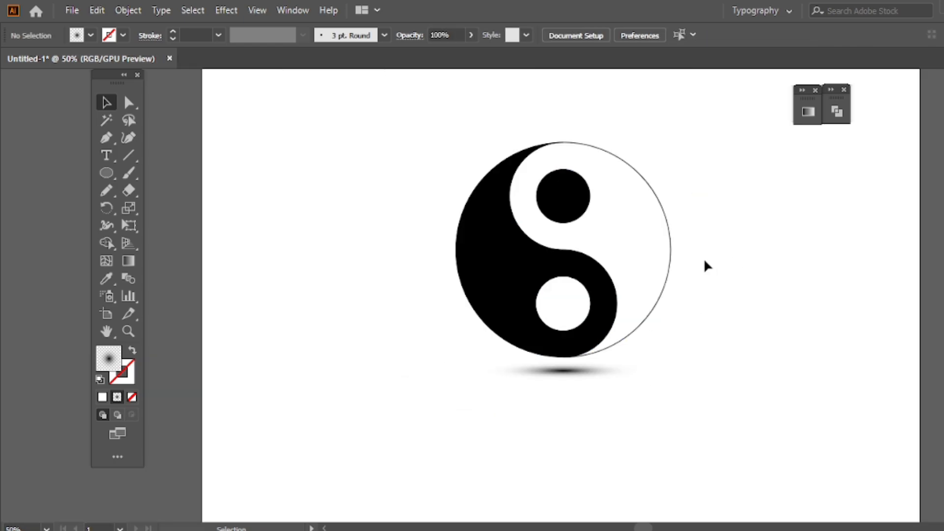
scroll(697, 265, down, 1)
scroll(499, 419, up, 4)
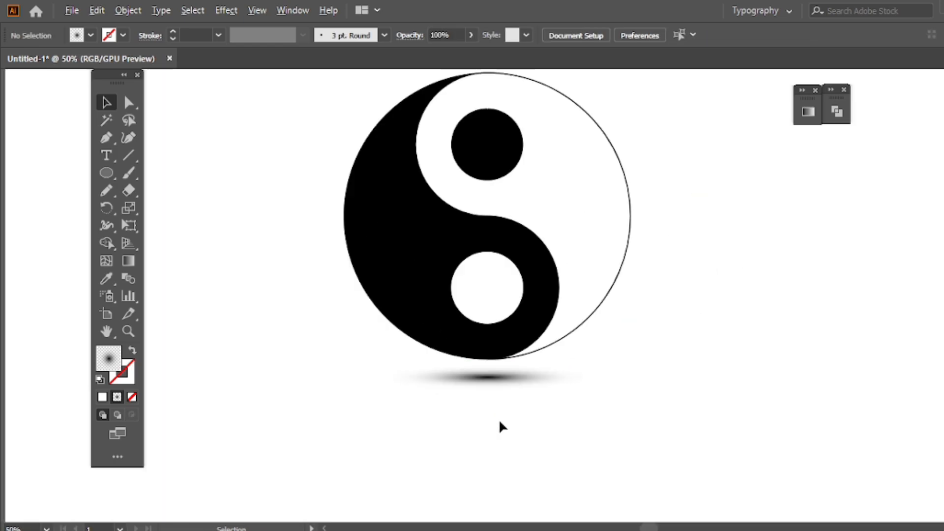
click(546, 366)
drag(726, 334, 837, 334)
click(660, 404)
scroll(650, 364, down, 3)
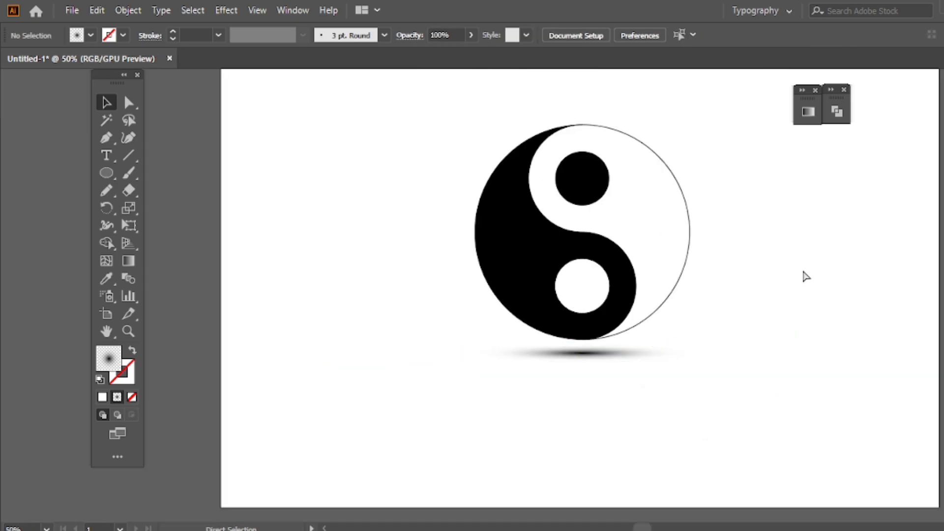
Step: Centre the symbol and its shadow horizontally on each other and group them
key(ctrl+0)
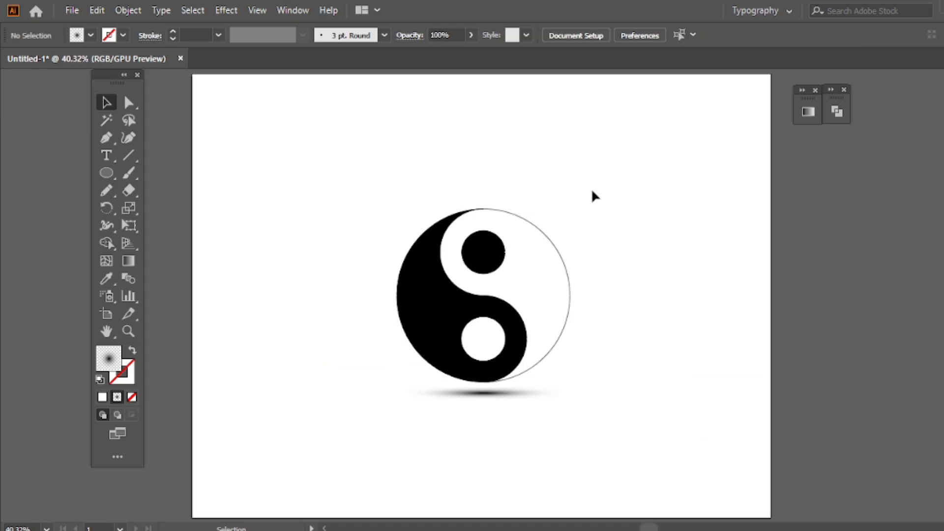
drag(536, 239, 382, 442)
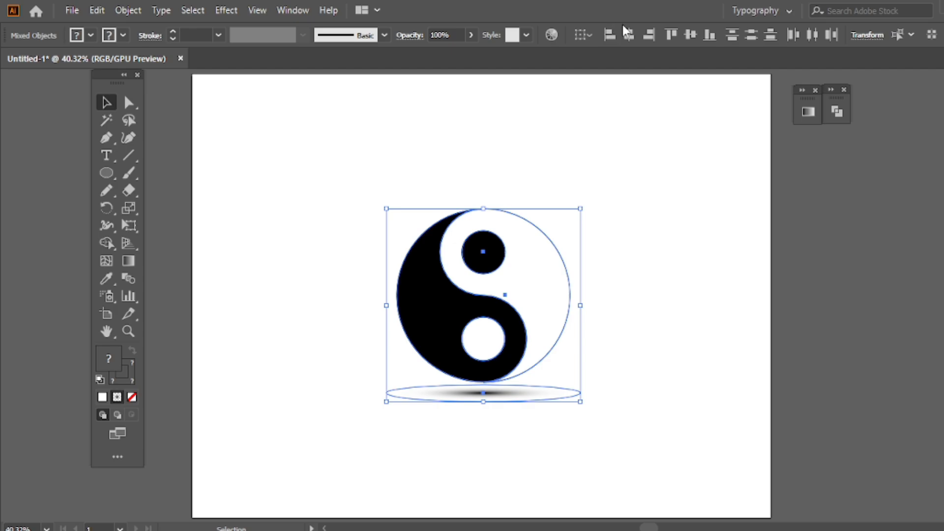
click(628, 34)
right_click(403, 130)
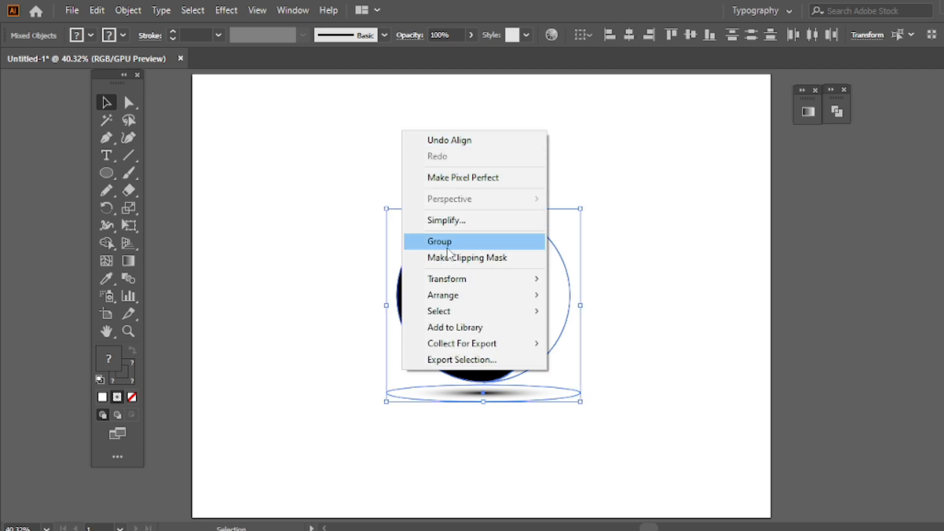
click(468, 243)
Step: Align the group to the artboard's horizontal and vertical centre, and scale it up moderately about its own centre
click(588, 33)
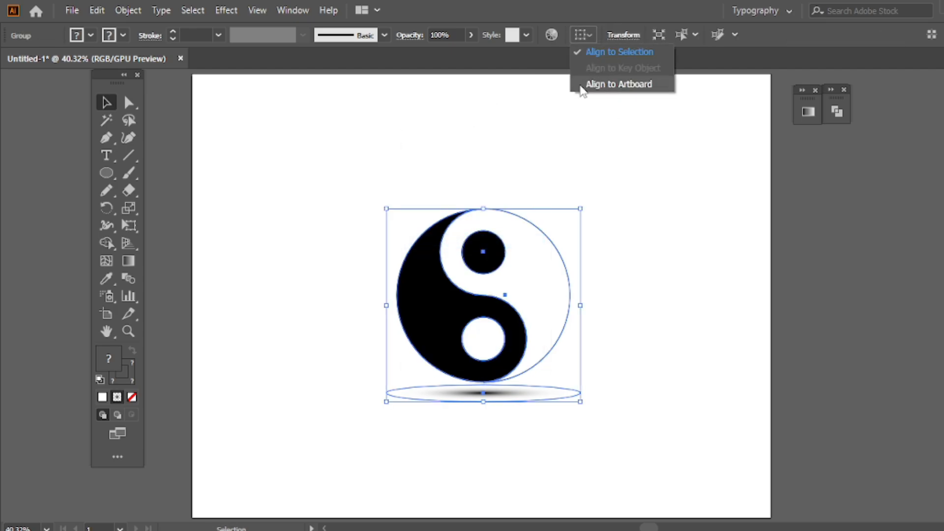
click(620, 85)
click(628, 36)
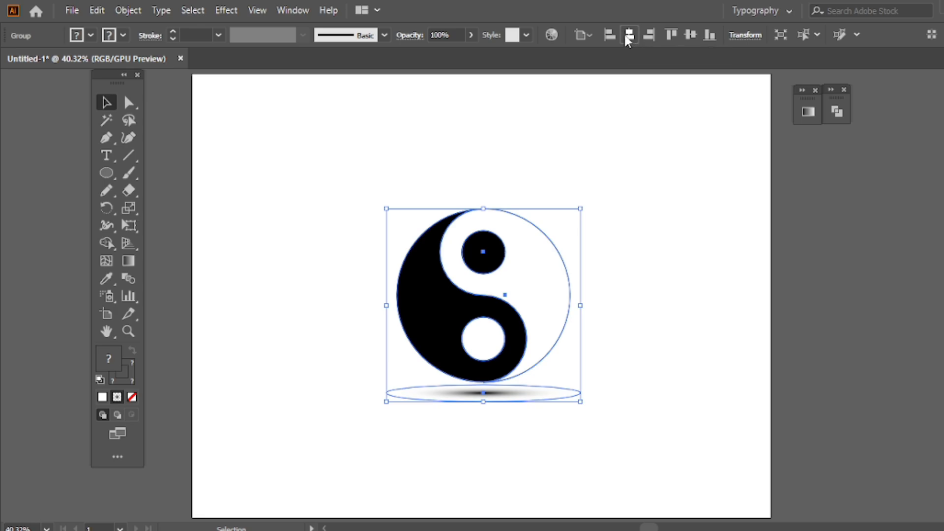
click(695, 36)
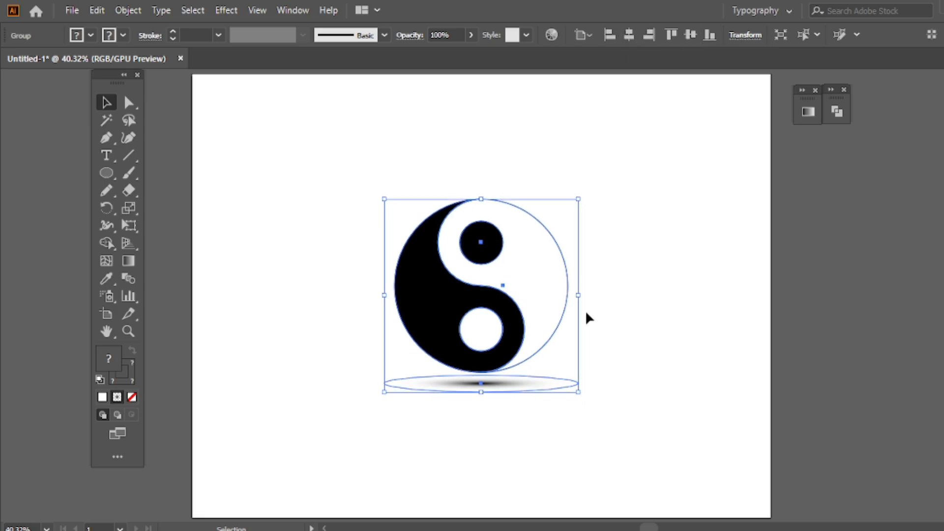
drag(579, 296, 607, 294)
click(647, 241)
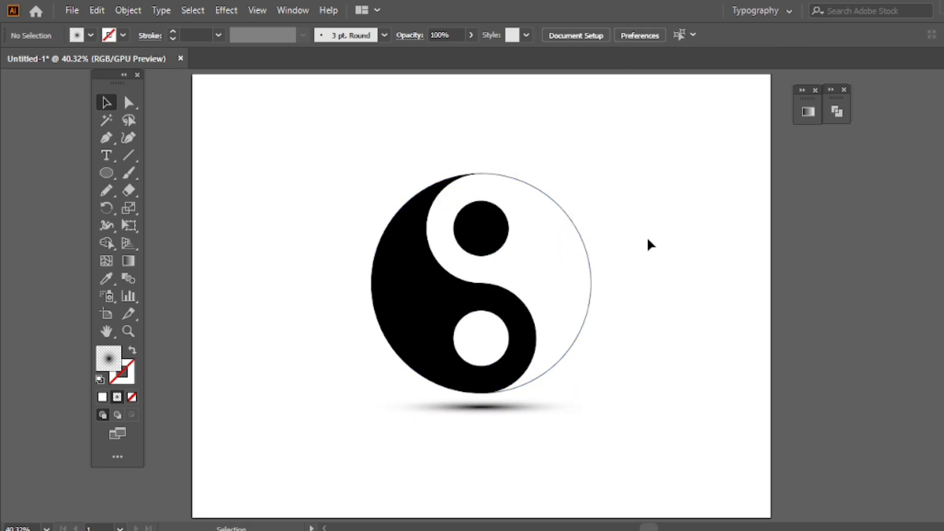